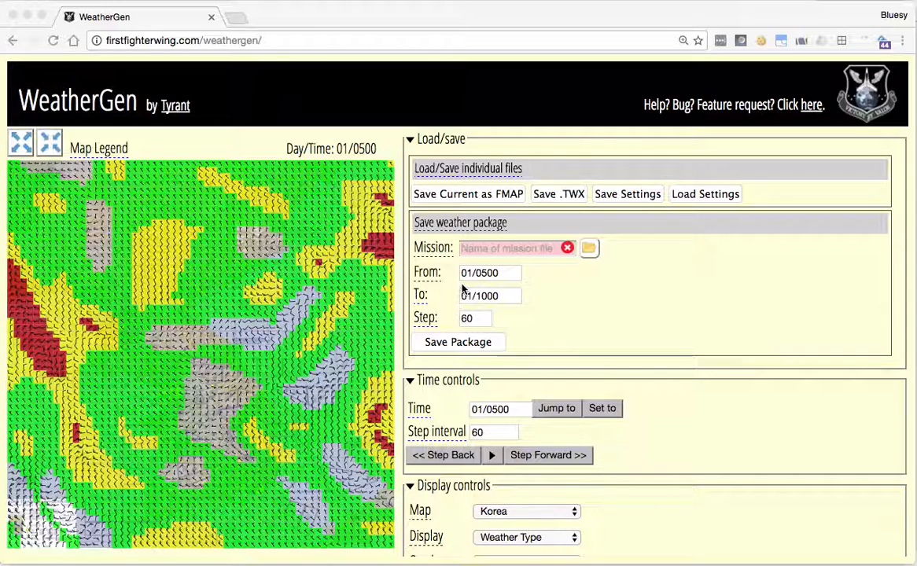
- Generate a new weather pattern by randomizing the seed in the weather parameters several times
{"action": "scroll", "coordinate": [580, 363], "scroll_direction": "down", "scroll_amount": 7}
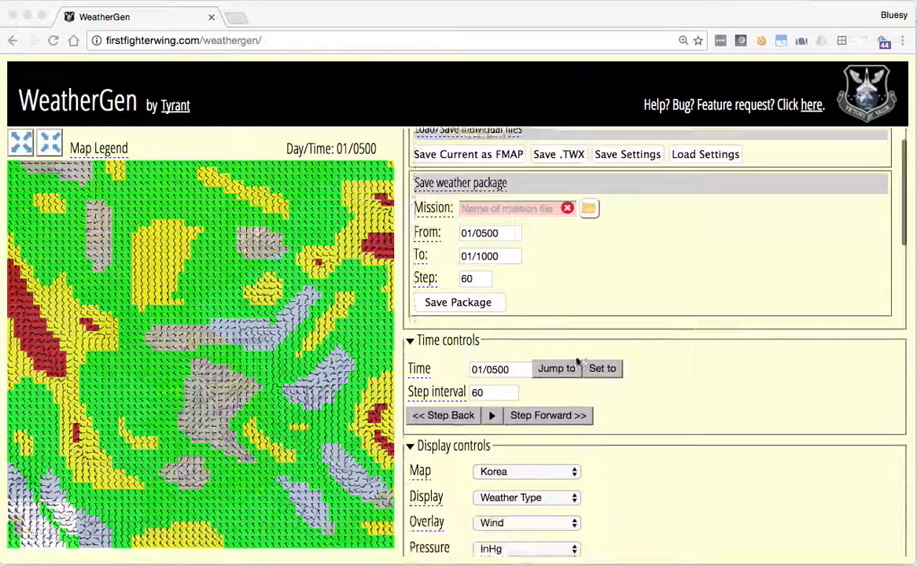
{"action": "left_click", "coordinate": [588, 410]}
{"action": "left_click", "coordinate": [587, 410]}
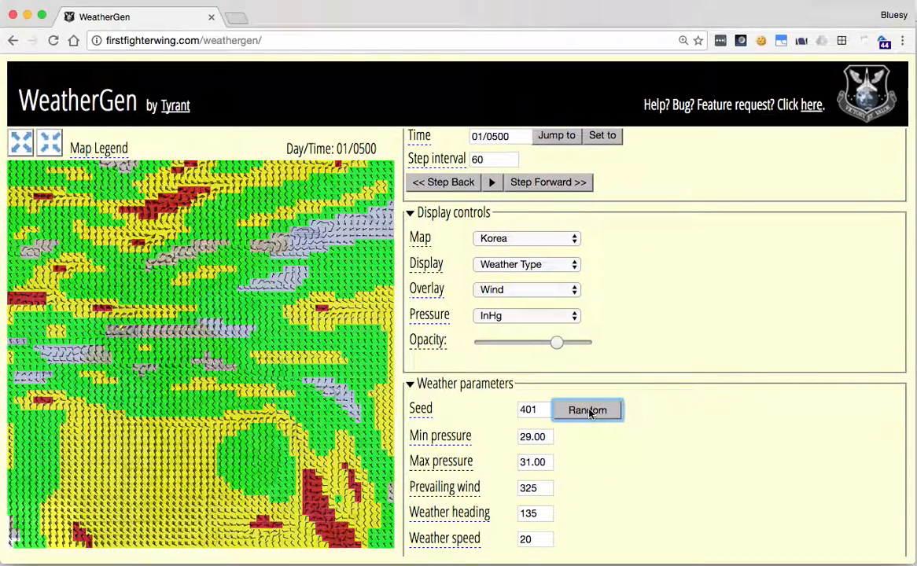
{"action": "left_click", "coordinate": [588, 412]}
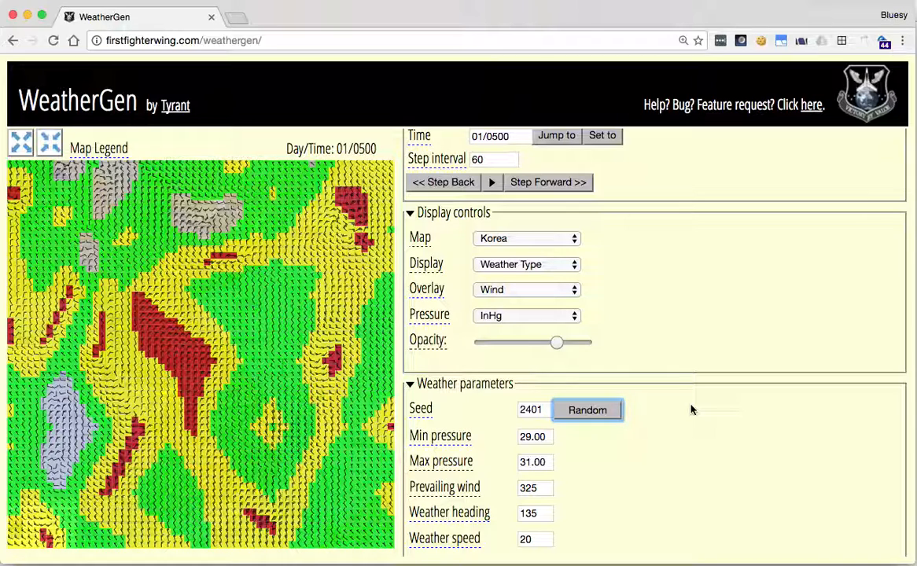
- Advance the weather map in 60-minute steps to day/time 01/1000
{"action": "left_click", "coordinate": [556, 182]}
{"action": "left_click", "coordinate": [557, 182]}
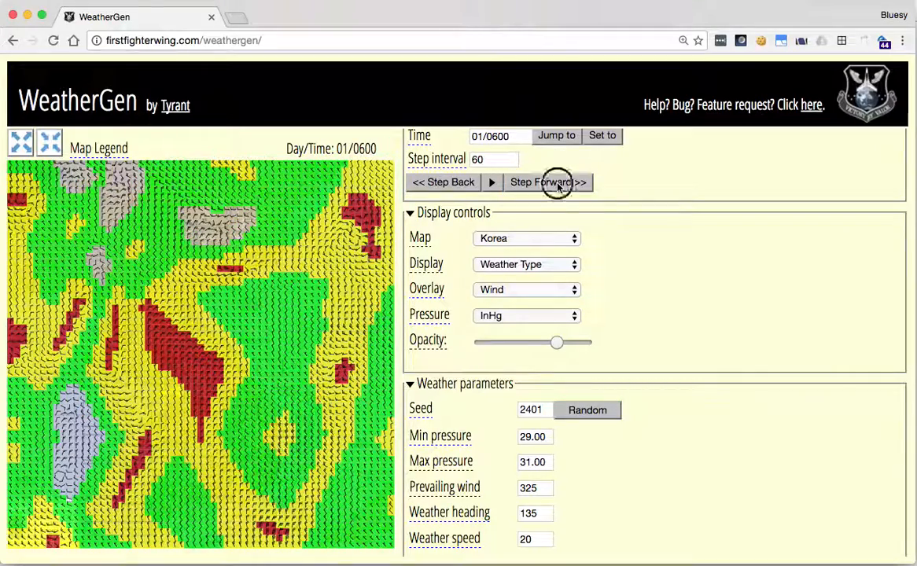
{"action": "left_click", "coordinate": [557, 182]}
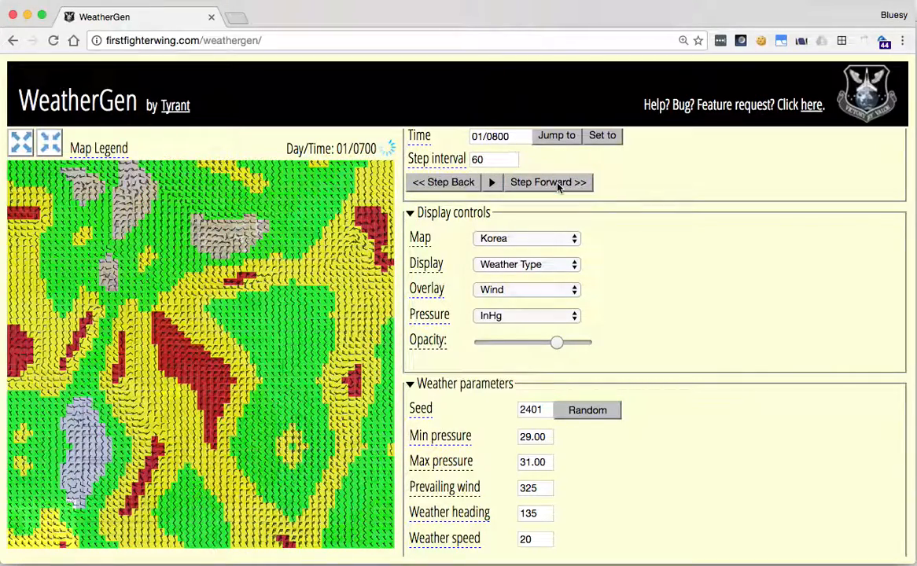
{"action": "left_click", "coordinate": [557, 182]}
{"action": "left_click", "coordinate": [556, 183]}
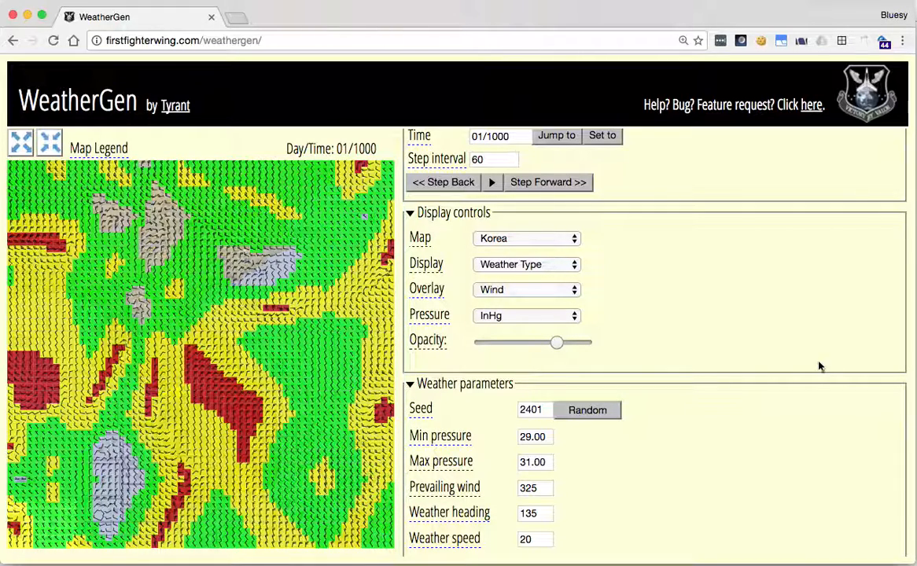
- Add a wind stability region and set its NW corner to 15, 15
{"action": "scroll", "coordinate": [815, 376], "scroll_direction": "down", "scroll_amount": 6}
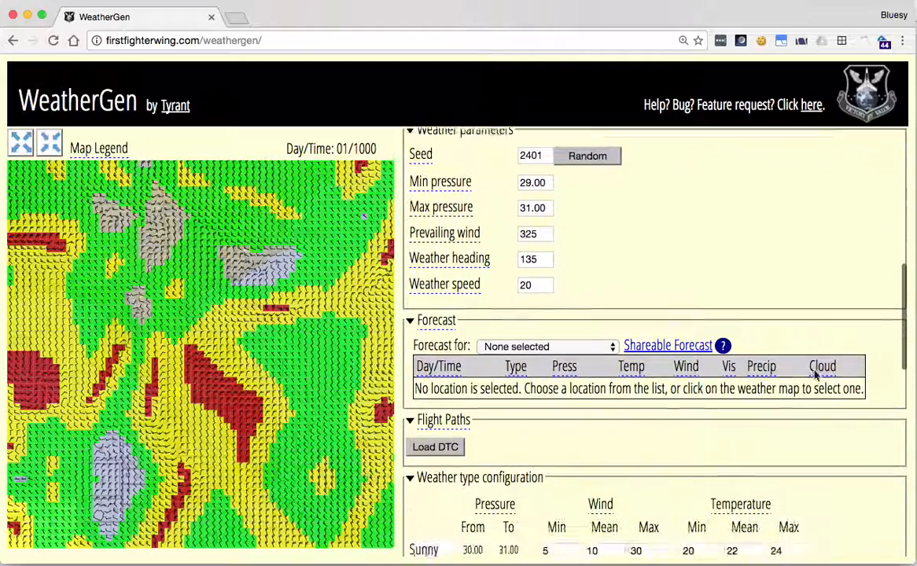
{"action": "scroll", "coordinate": [814, 376], "scroll_direction": "down", "scroll_amount": 4}
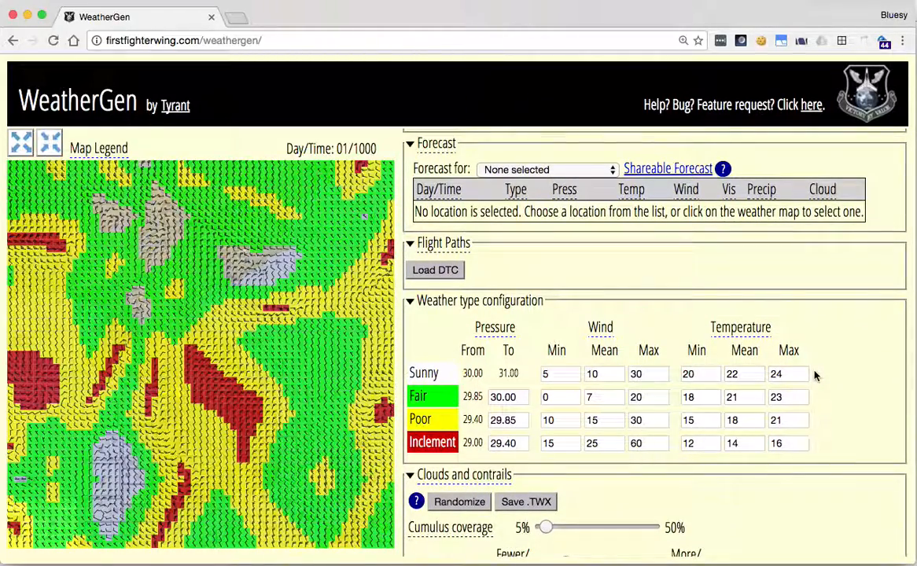
{"action": "scroll", "coordinate": [814, 376], "scroll_direction": "down", "scroll_amount": 5}
{"action": "scroll", "coordinate": [814, 376], "scroll_direction": "down", "scroll_amount": 4}
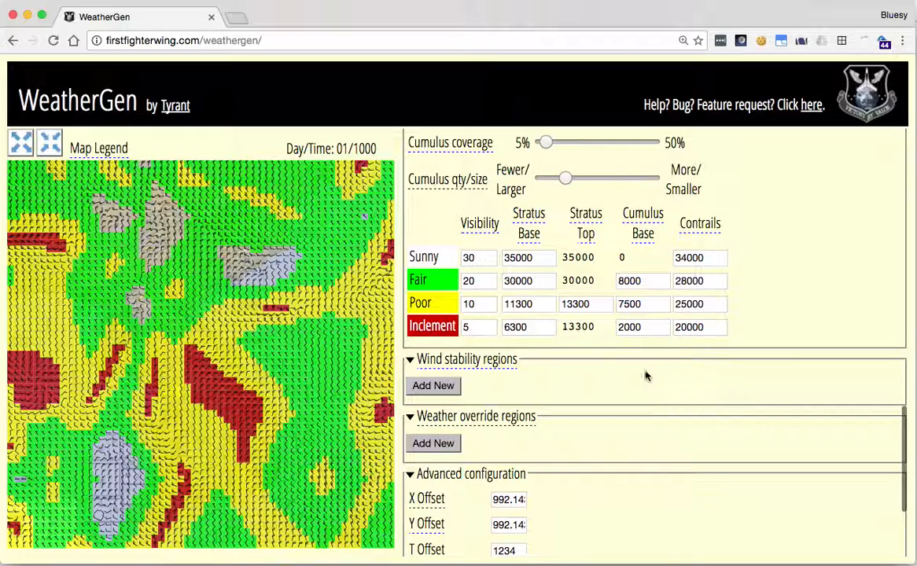
{"action": "left_click", "coordinate": [435, 386]}
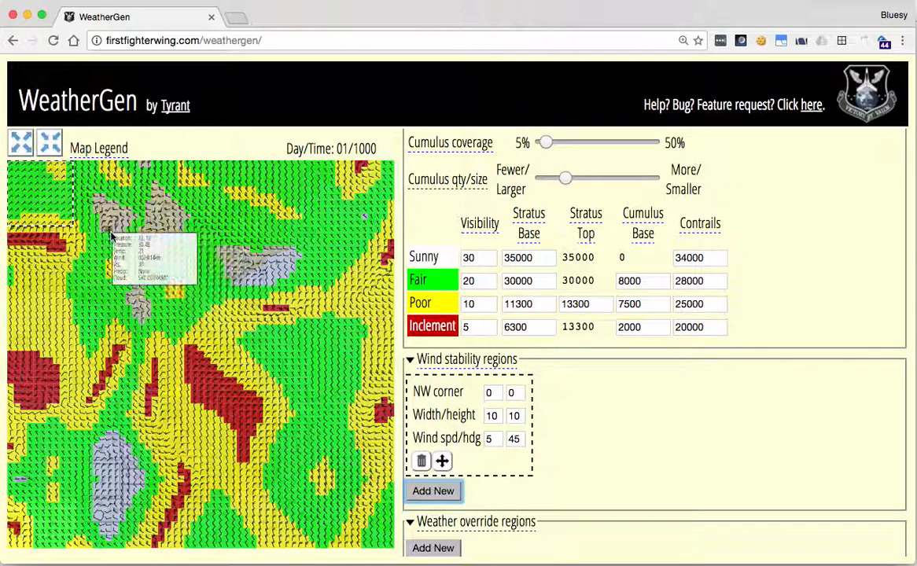
{"action": "left_click", "coordinate": [488, 393]}
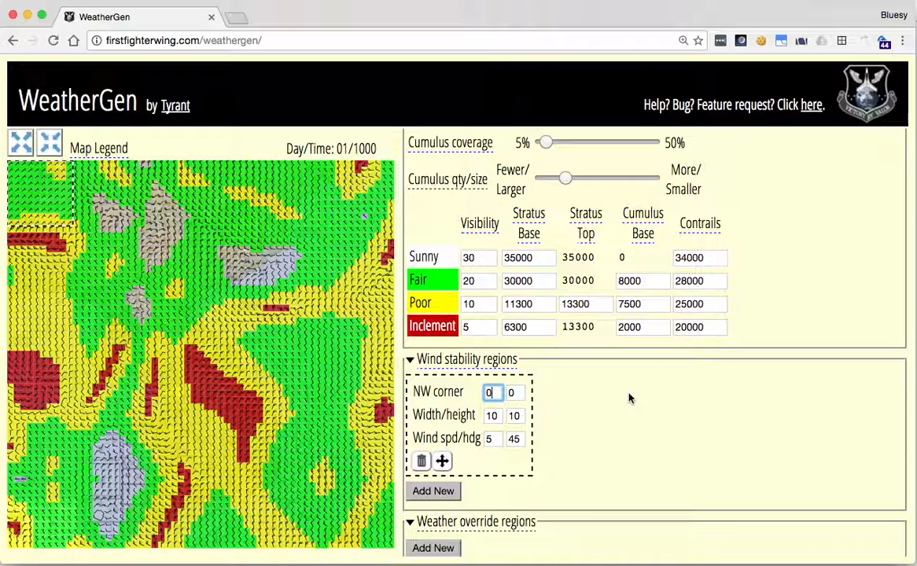
{"action": "key", "text": "BackSpace"}
{"action": "type", "text": "15"}
{"action": "key", "text": "Tab"}
{"action": "type", "text": "15"}
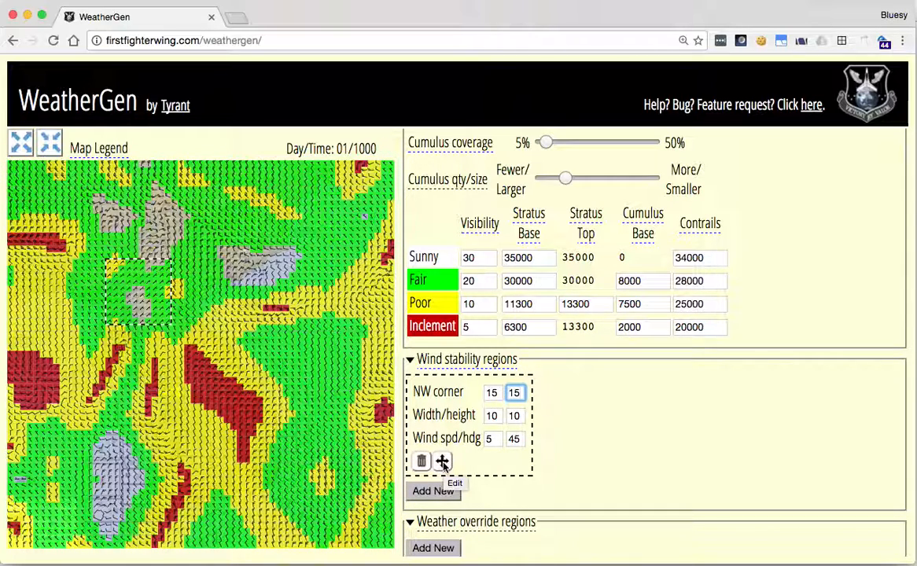
- Move the wind stability region on the map to NW corner 30, 25 and resize it to width 17, height 4
{"action": "left_click", "coordinate": [443, 464]}
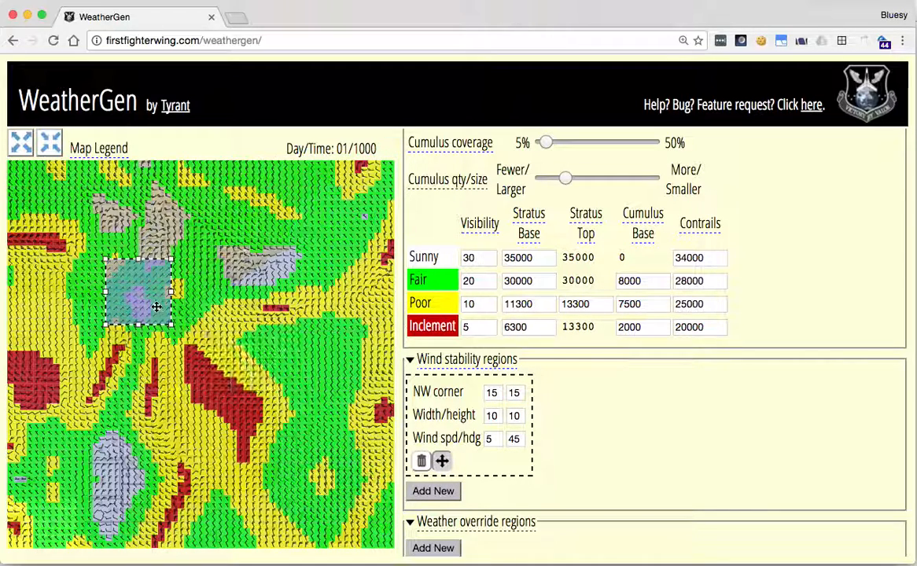
{"action": "left_click_drag", "start_coordinate": [132, 293], "coordinate": [237, 360]}
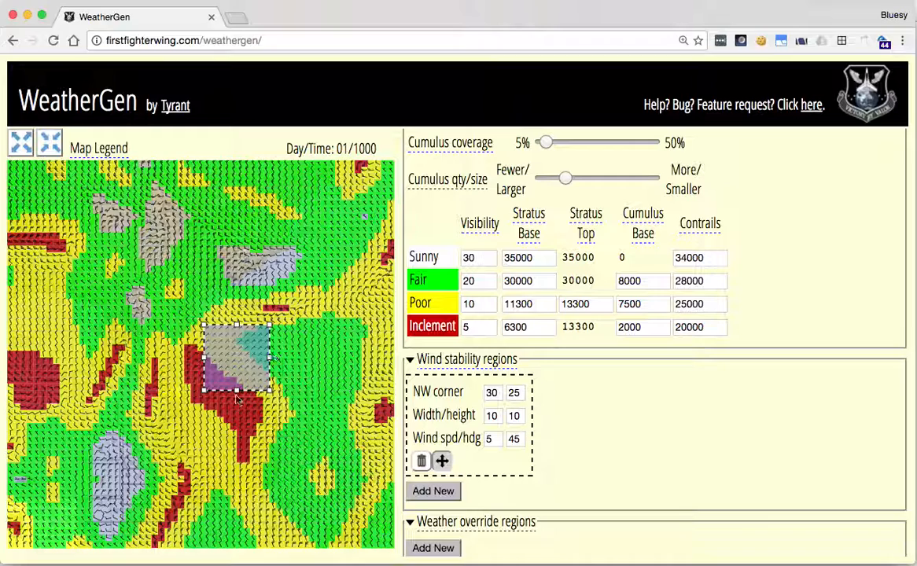
{"action": "left_click_drag", "start_coordinate": [236, 389], "coordinate": [235, 350]}
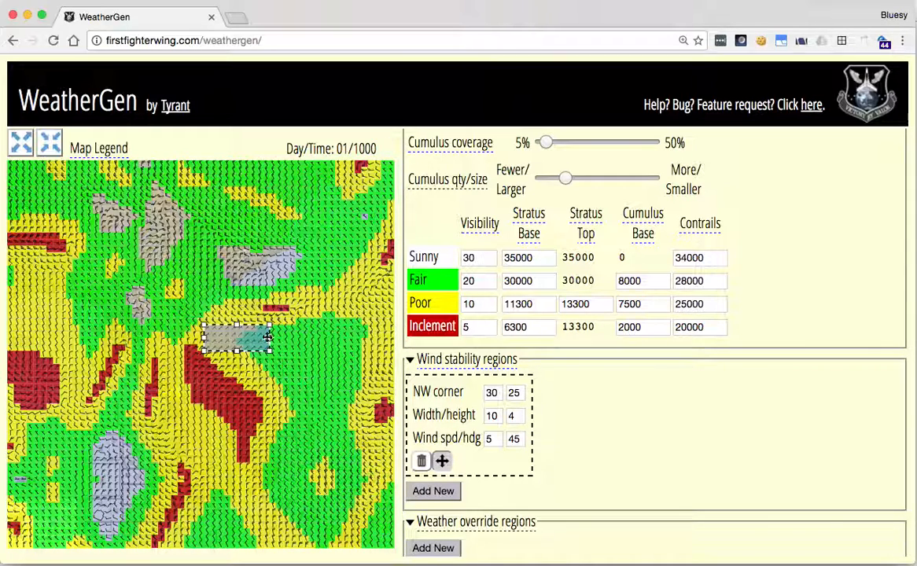
{"action": "left_click_drag", "start_coordinate": [268, 337], "coordinate": [315, 336]}
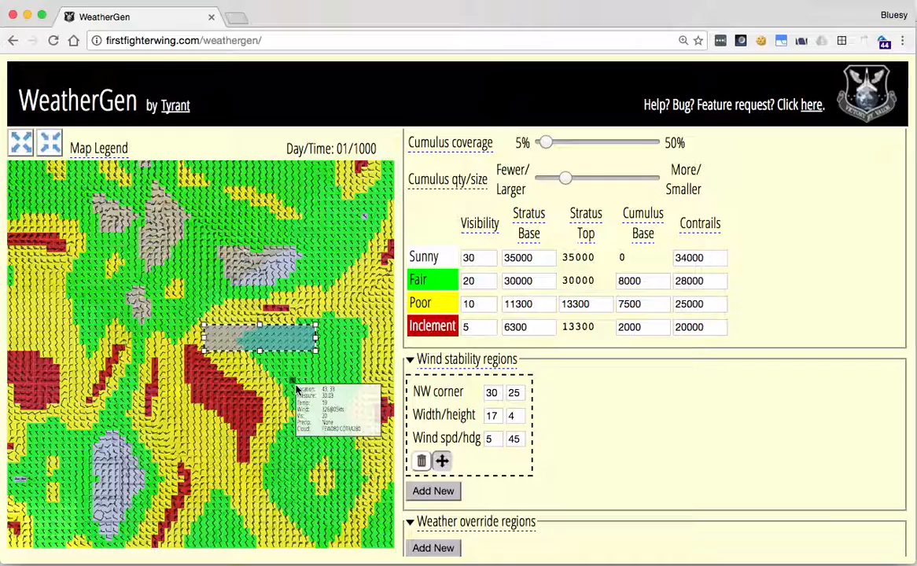
- Reposition the wind stability region on an enlarged map so its NW corner is at 17, 17
{"action": "left_click", "coordinate": [22, 142]}
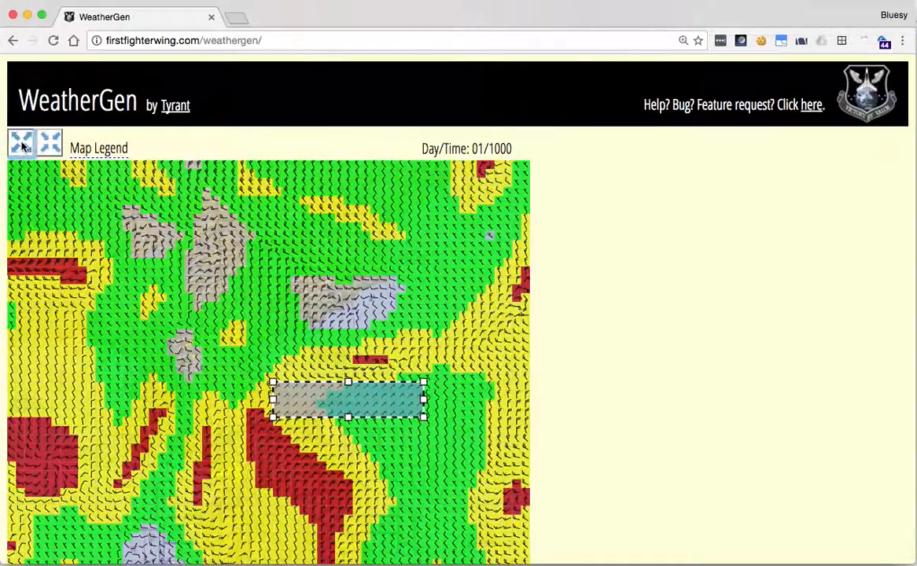
{"action": "scroll", "coordinate": [469, 343], "scroll_direction": "down", "scroll_amount": 3}
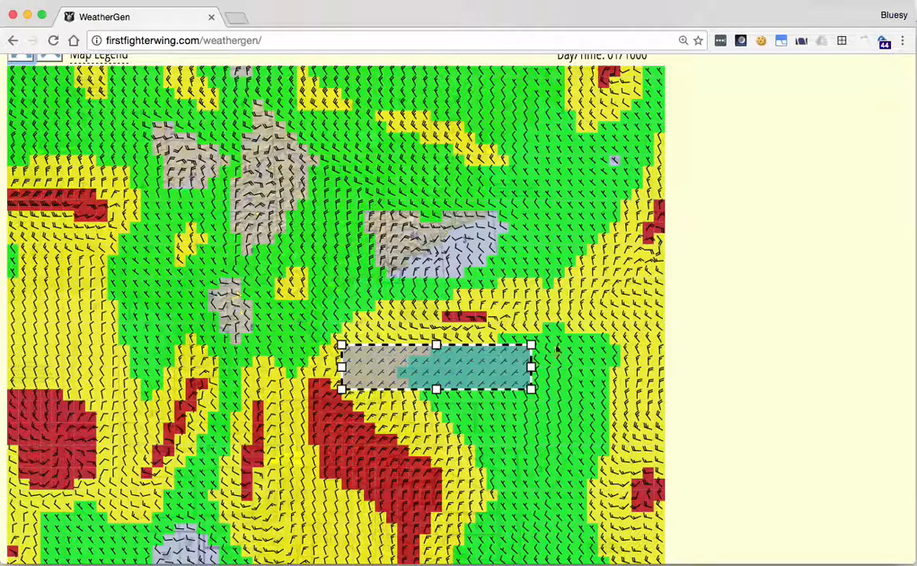
{"action": "left_click_drag", "start_coordinate": [469, 367], "coordinate": [320, 271]}
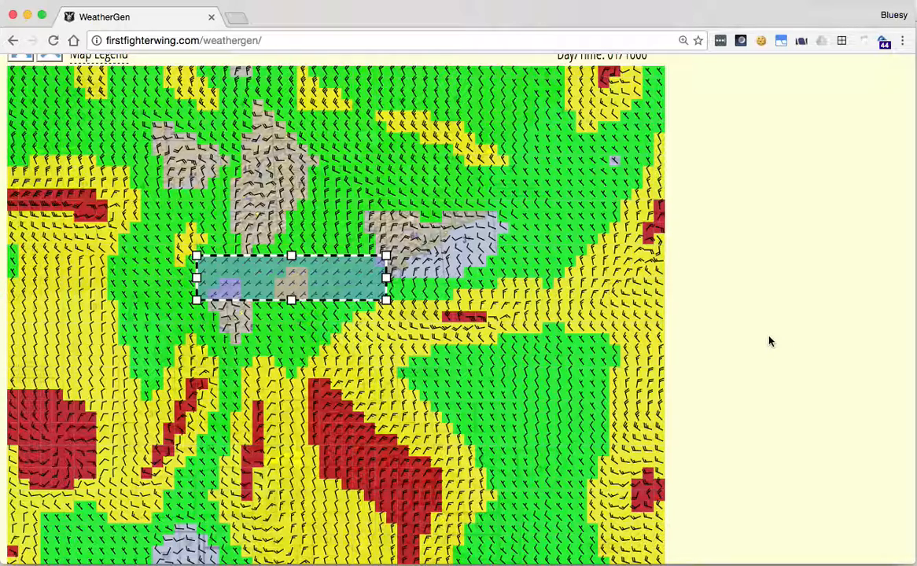
{"action": "scroll", "coordinate": [548, 248], "scroll_direction": "up", "scroll_amount": 3}
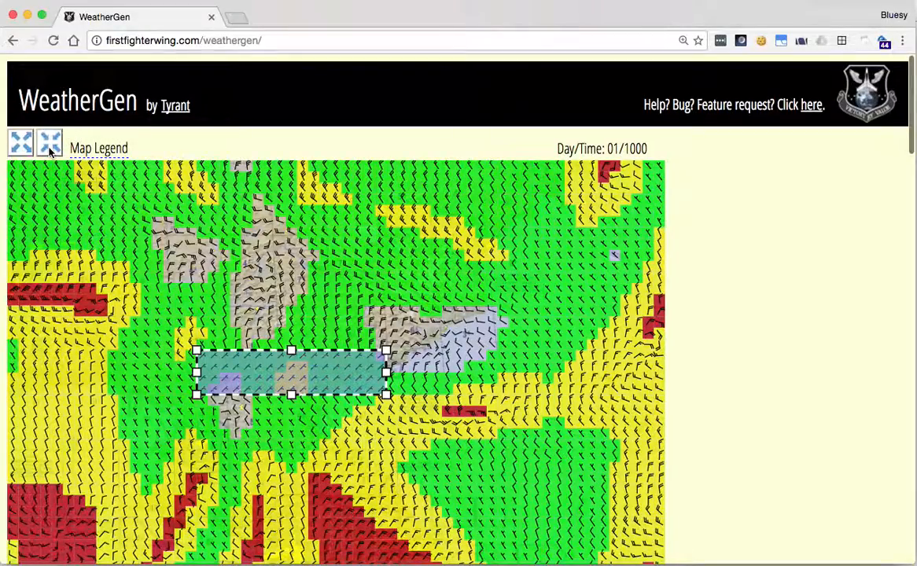
{"action": "left_click", "coordinate": [47, 143]}
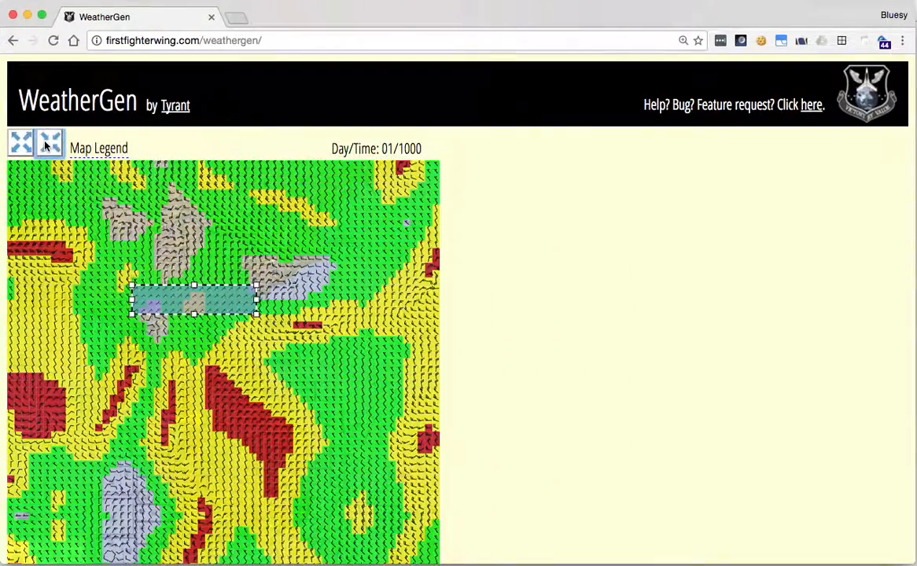
- Set the wind stability region's wind speed to 15 and heading to 270, and end its map editing
{"action": "scroll", "coordinate": [783, 358], "scroll_direction": "down", "scroll_amount": 10}
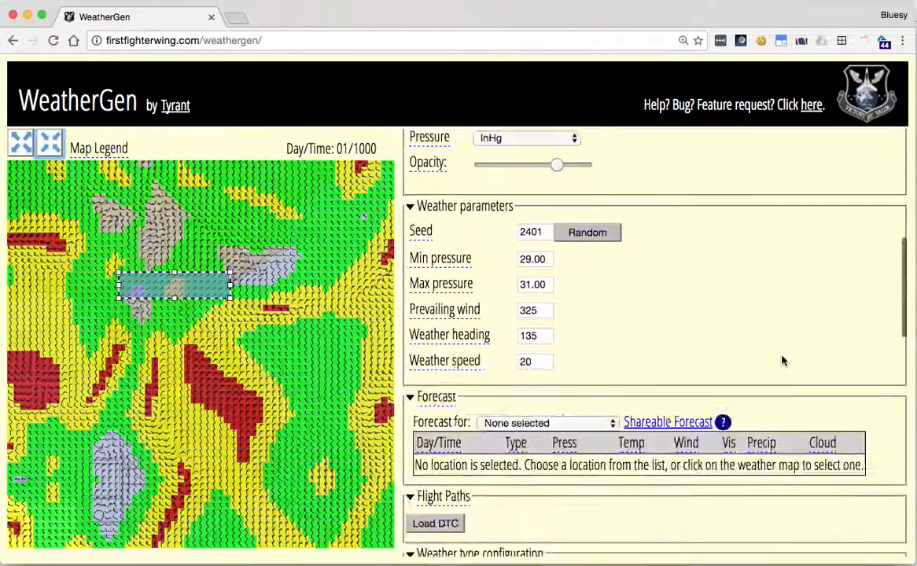
{"action": "scroll", "coordinate": [782, 358], "scroll_direction": "down", "scroll_amount": 10}
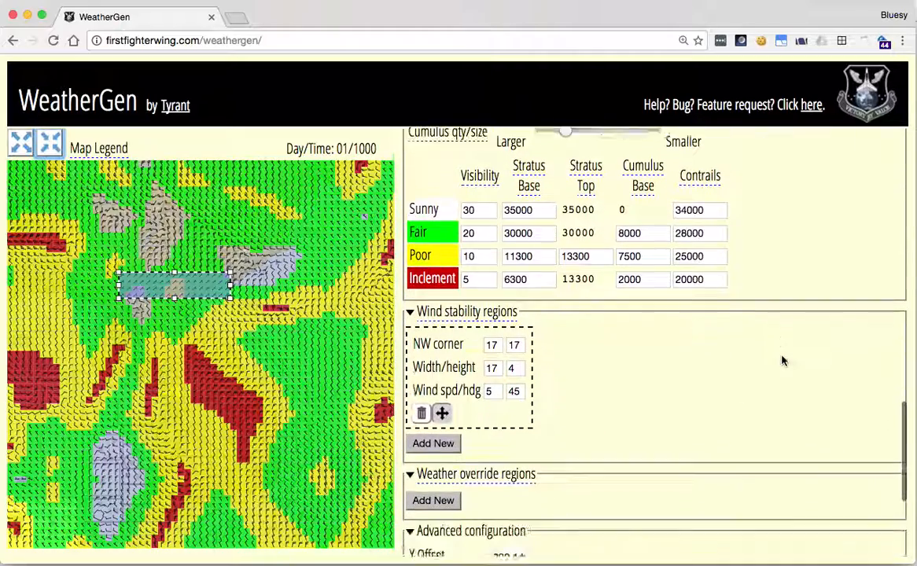
{"action": "left_click", "coordinate": [496, 338]}
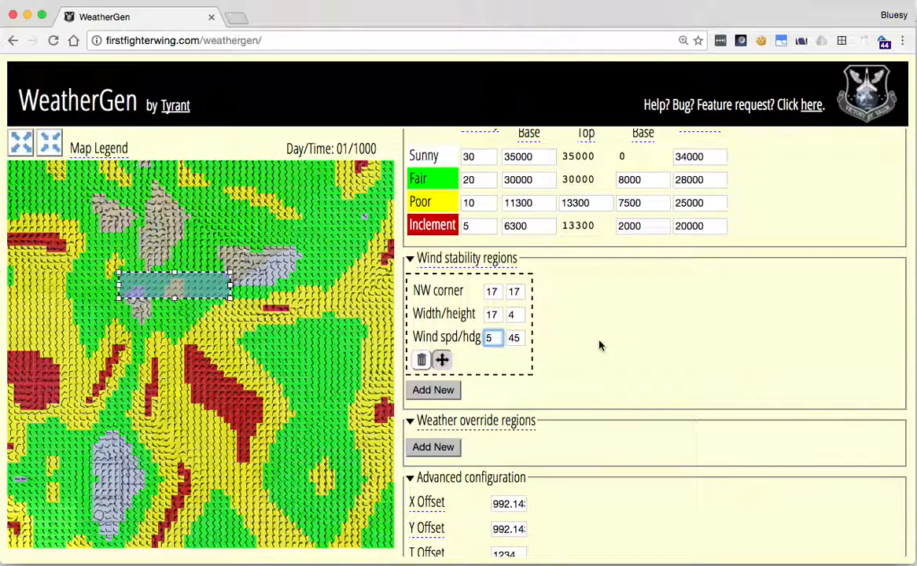
{"action": "key", "text": "Tab"}
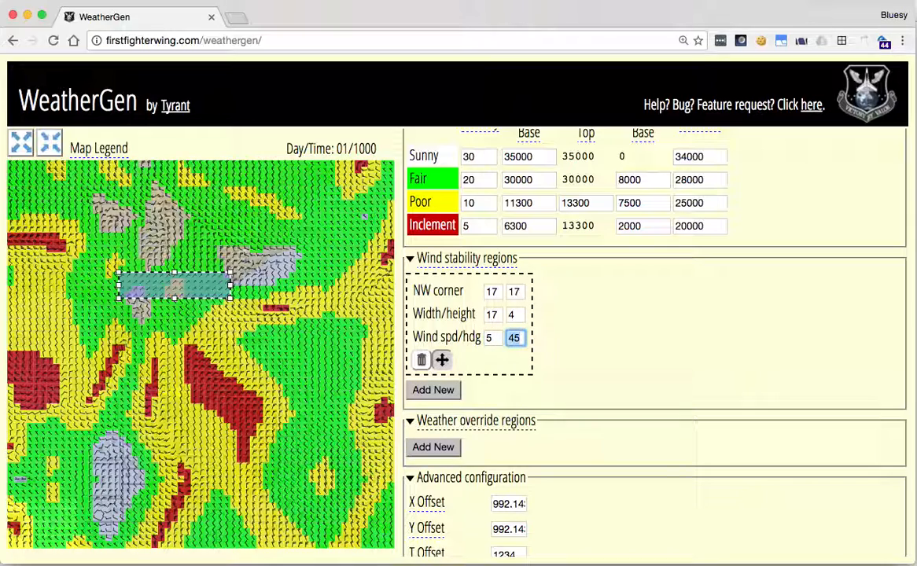
{"action": "type", "text": "270"}
{"action": "key", "text": "shift+Tab"}
{"action": "type", "text": "15"}
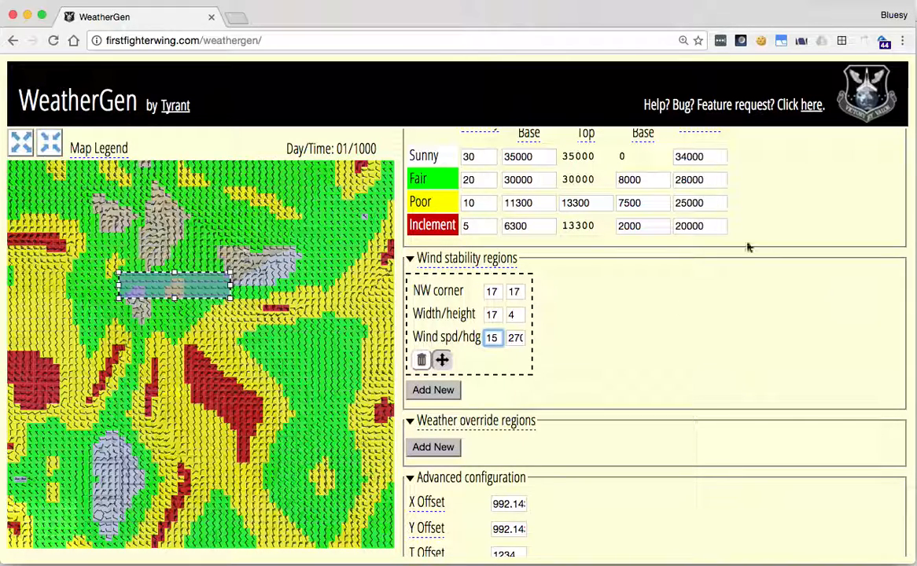
{"action": "left_click", "coordinate": [442, 359]}
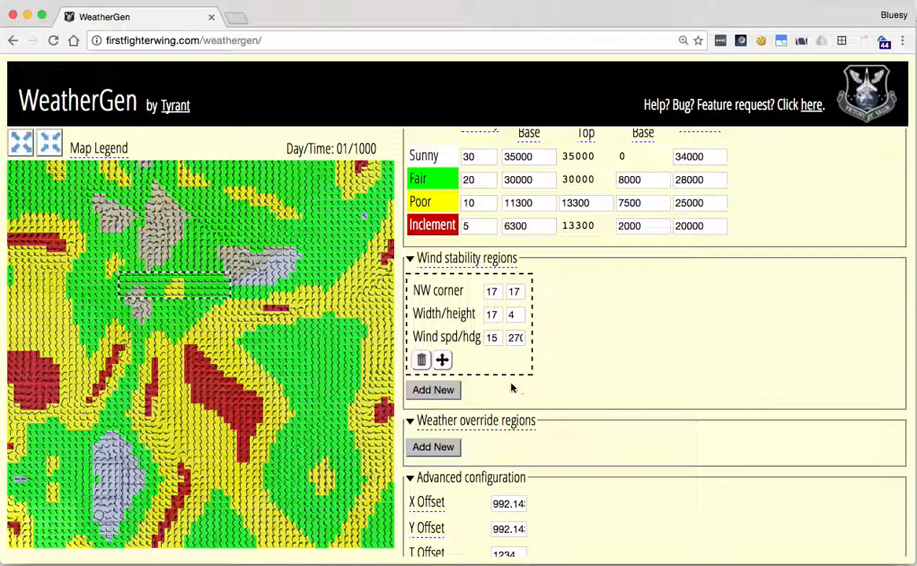
- Add a weather override region and move its center on the map to 47, 29
{"action": "left_click", "coordinate": [442, 449]}
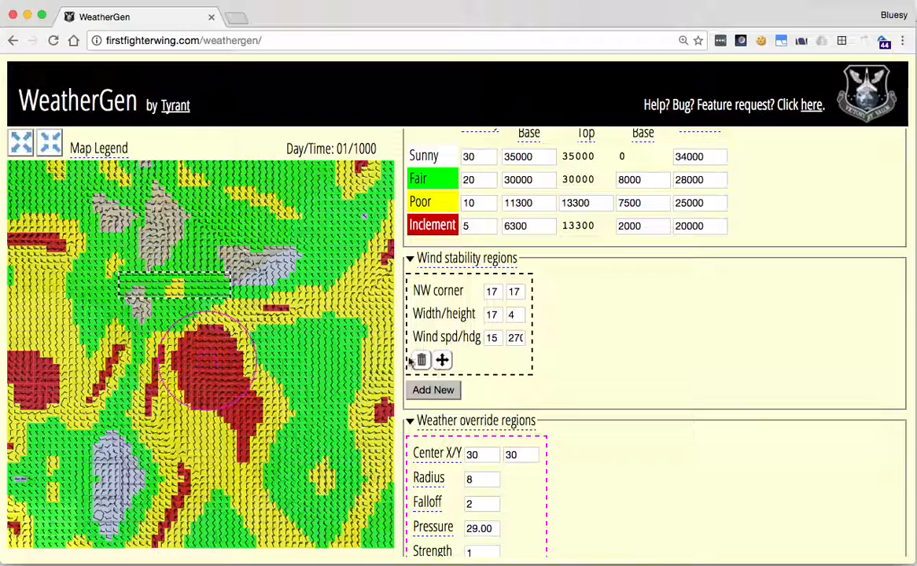
{"action": "scroll", "coordinate": [647, 439], "scroll_direction": "down", "scroll_amount": 5}
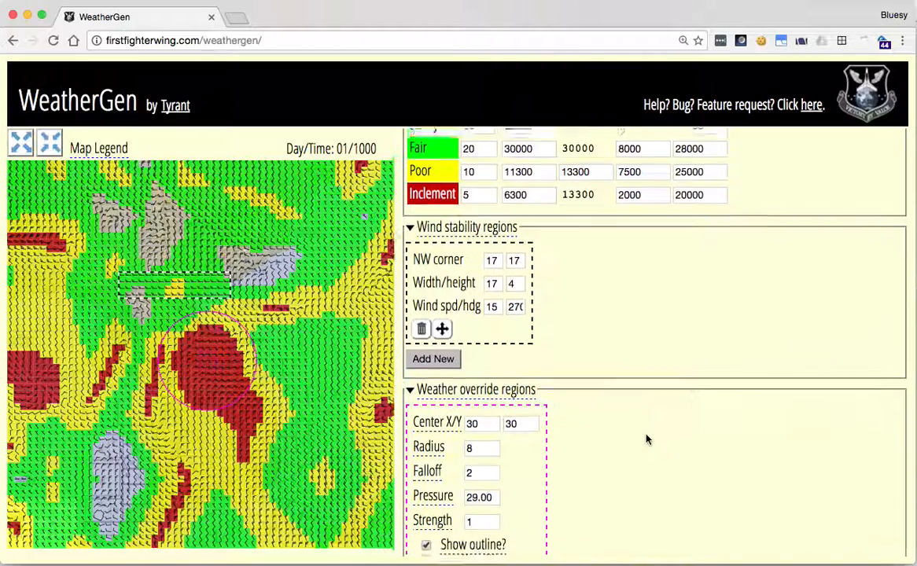
{"action": "scroll", "coordinate": [647, 439], "scroll_direction": "down", "scroll_amount": 1}
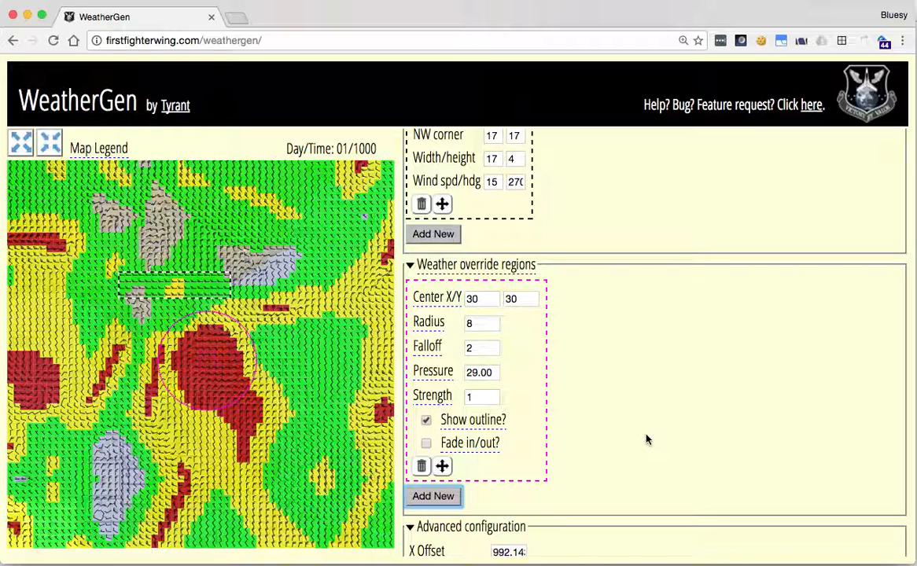
{"action": "left_click", "coordinate": [441, 467]}
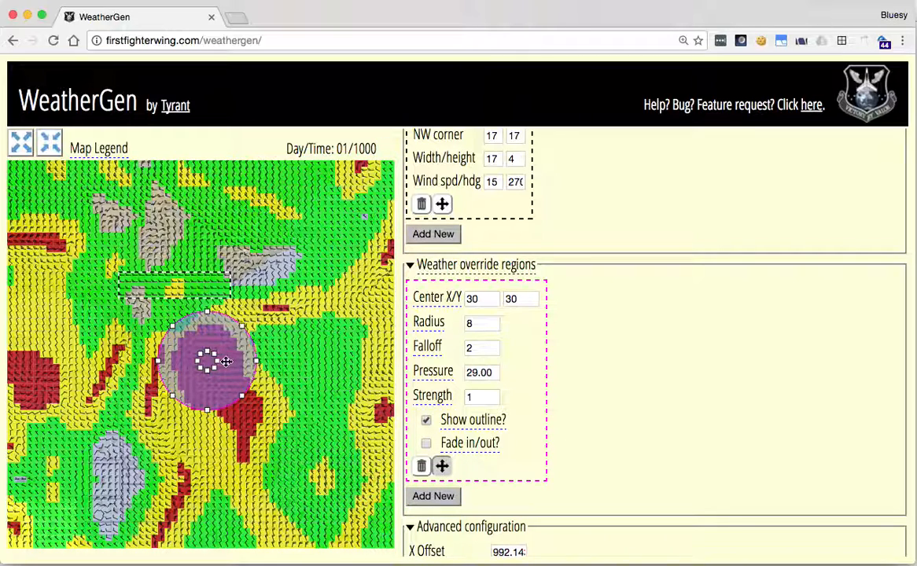
{"action": "left_click", "coordinate": [228, 360]}
{"action": "left_click_drag", "start_coordinate": [227, 360], "coordinate": [344, 352]}
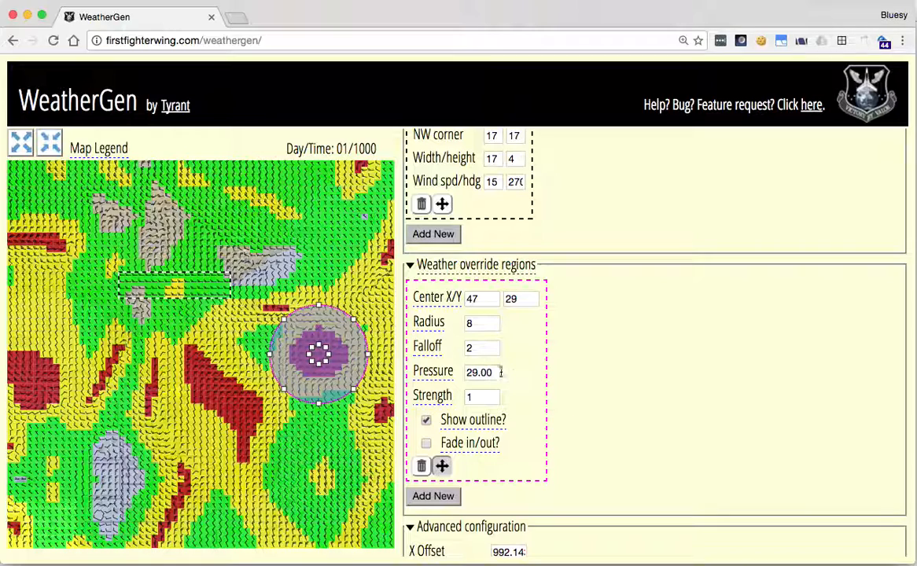
- Set the weather override region's pressure to 31.00
{"action": "left_click", "coordinate": [479, 372]}
{"action": "key", "text": "BackSpace"}
{"action": "key", "text": "BackSpace"}
{"action": "type", "text": "31"}
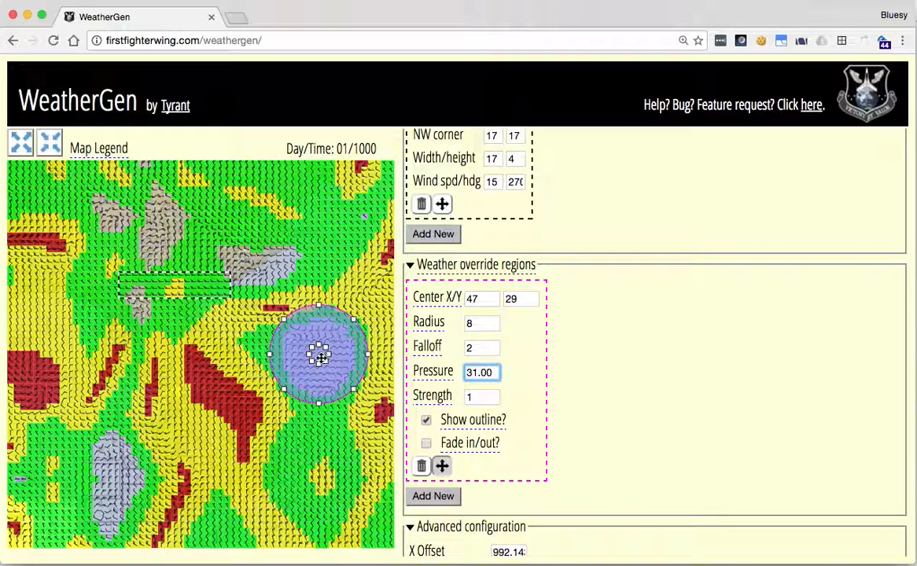
- End map editing of the weather override region and set its pressure to 29.00
{"action": "left_click", "coordinate": [443, 467]}
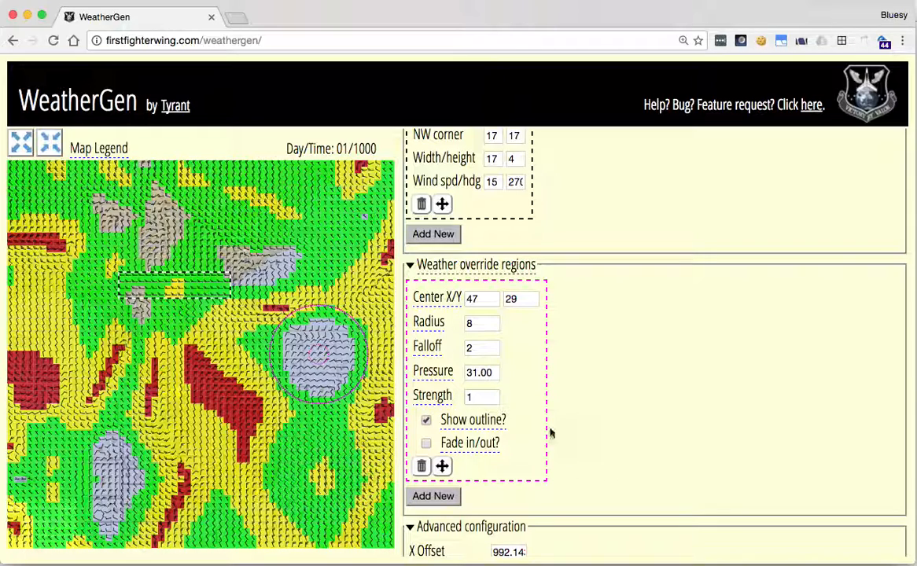
{"action": "left_click", "coordinate": [469, 372]}
{"action": "type", "text": "2"}
{"action": "key", "text": "Delete"}
{"action": "type", "text": "0"}
{"action": "key", "text": "BackSpace"}
{"action": "type", "text": "9"}
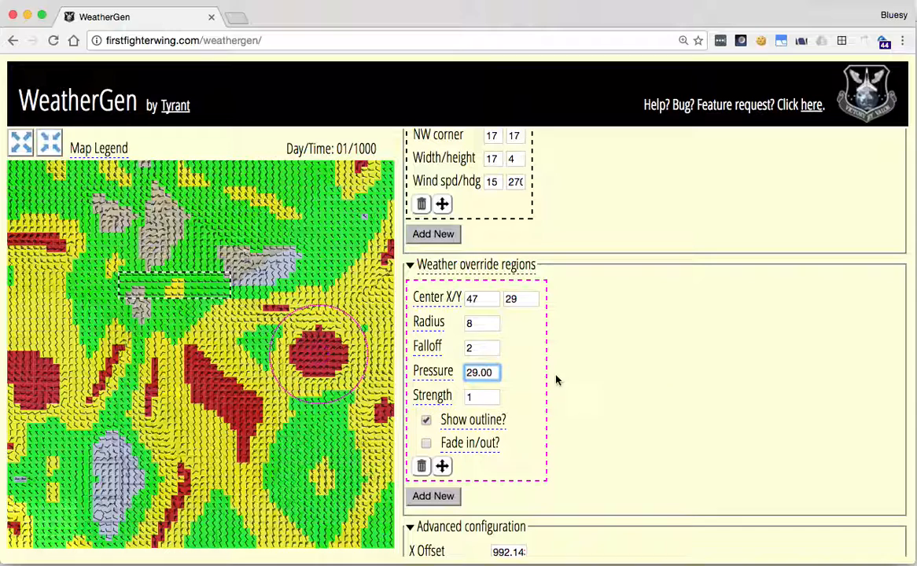
- Resize the weather override region on the map to a radius of 15, and try a falloff of 7 before restoring it to 2
{"action": "left_click", "coordinate": [442, 466]}
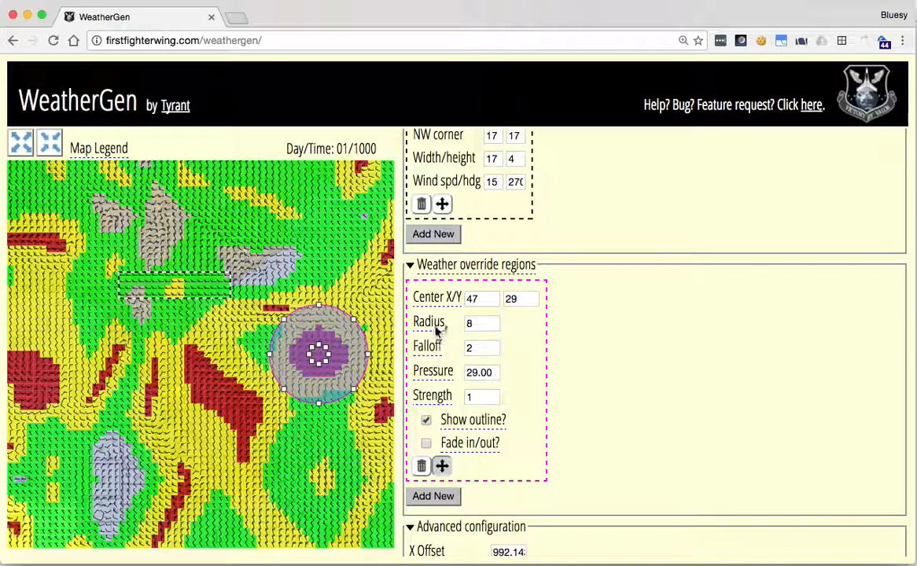
{"action": "left_click_drag", "start_coordinate": [319, 403], "coordinate": [317, 450]}
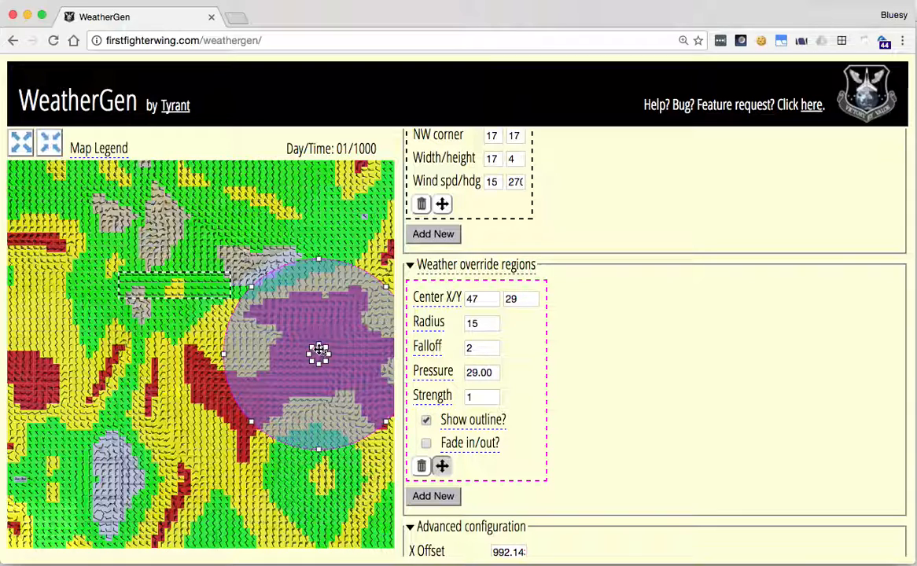
{"action": "left_click_drag", "start_coordinate": [318, 353], "coordinate": [317, 307]}
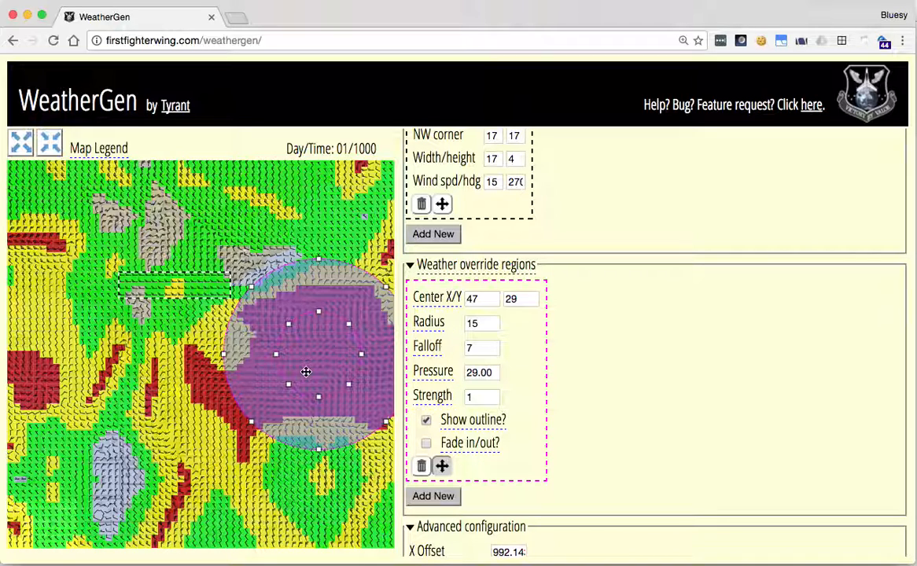
{"action": "left_click_drag", "start_coordinate": [276, 355], "coordinate": [316, 354]}
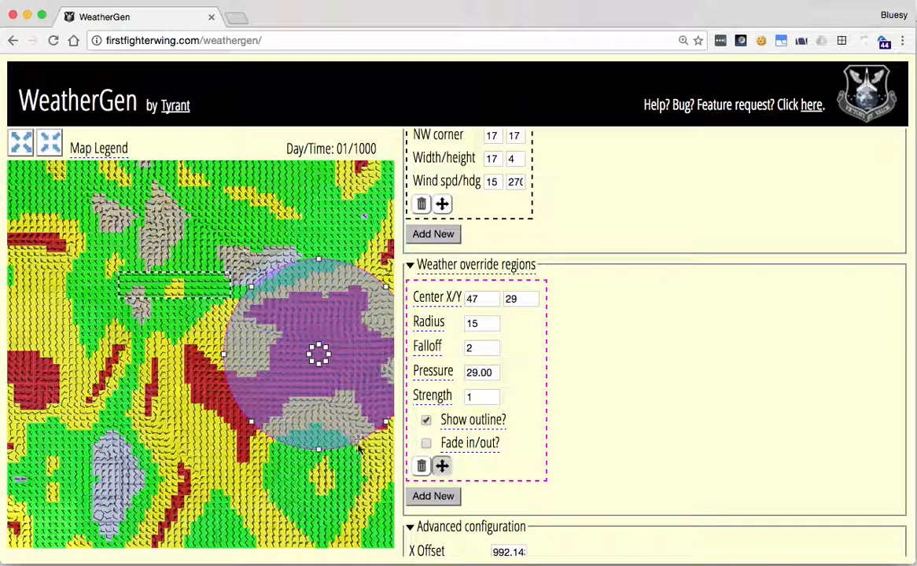
- Move the weather override region's center on the map to 28, 17 and end its map editing
{"action": "left_click_drag", "start_coordinate": [317, 354], "coordinate": [194, 273]}
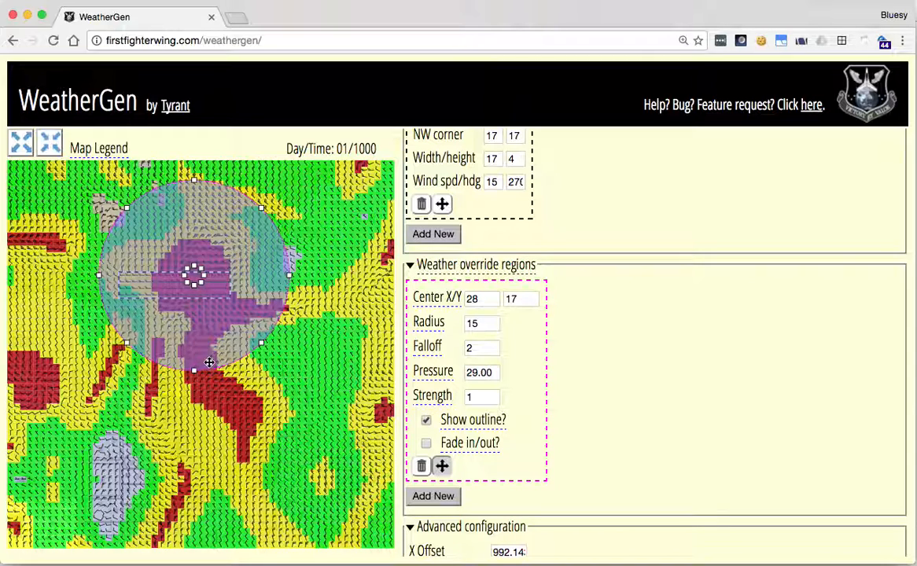
{"action": "mouse_move", "coordinate": [212, 388]}
{"action": "left_click", "coordinate": [441, 465]}
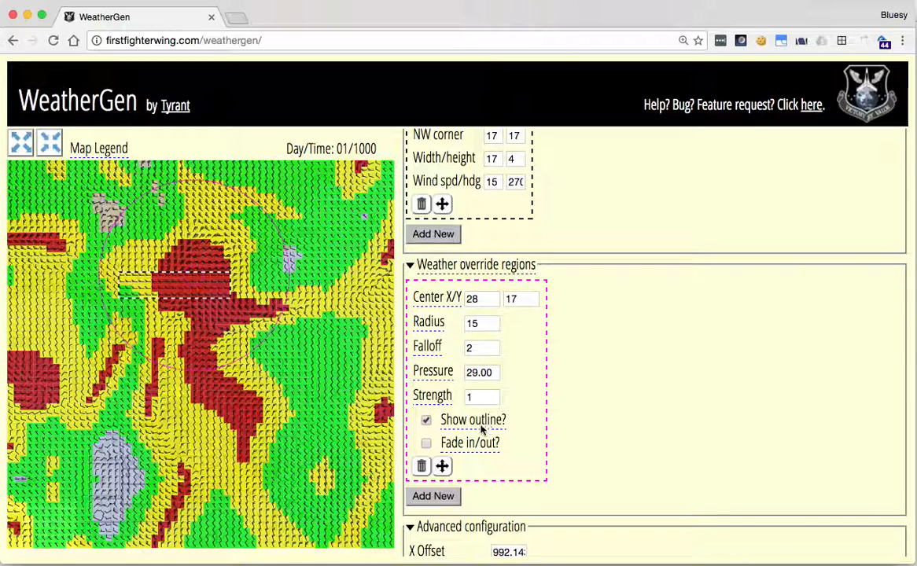
- Hide and show the weather override region's outline again, and enable its fade in/out option
{"action": "left_click", "coordinate": [425, 421]}
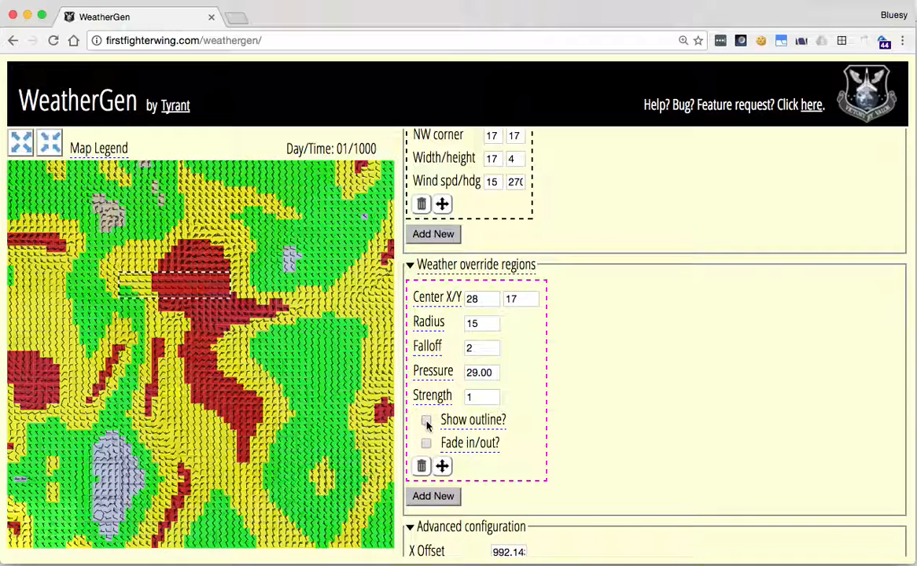
{"action": "left_click", "coordinate": [425, 421]}
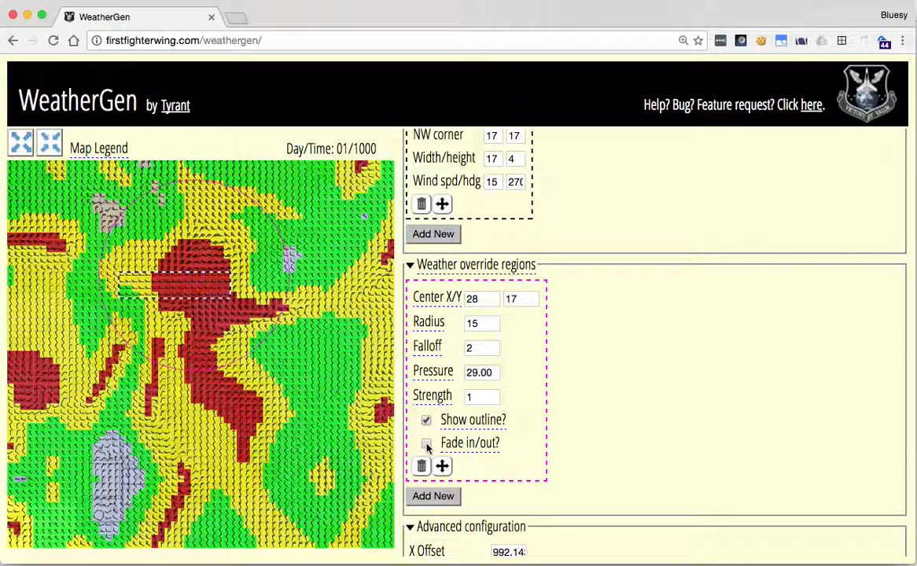
{"action": "left_click", "coordinate": [426, 444]}
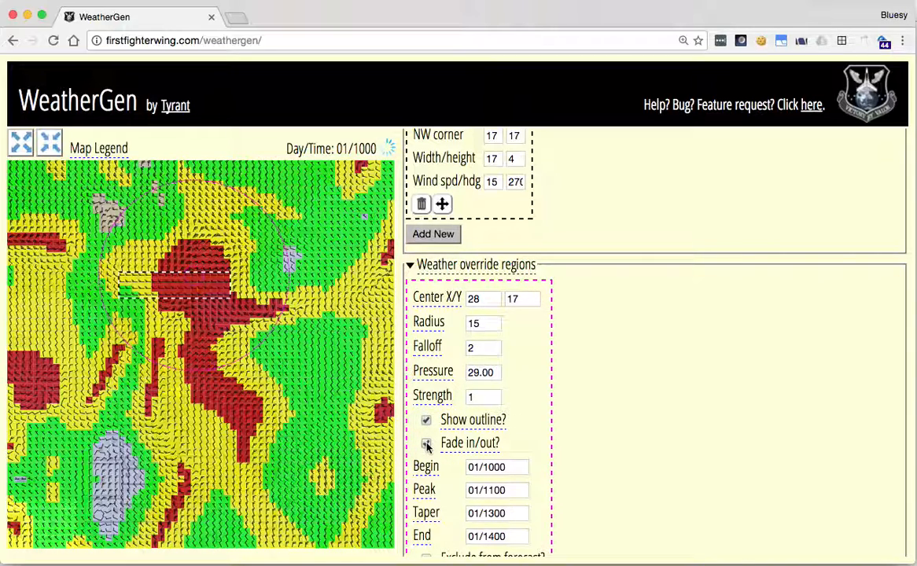
{"action": "scroll", "coordinate": [628, 464], "scroll_direction": "down", "scroll_amount": 3}
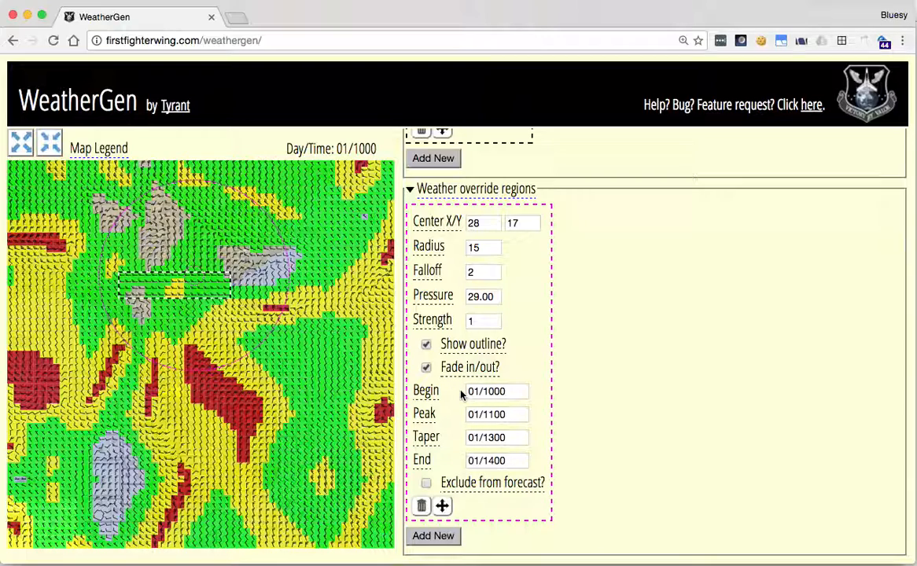
- Step the weather map back in 60-minute intervals to 01/0600 to examine the weather before the override region's fade-in
{"action": "scroll", "coordinate": [522, 344], "scroll_direction": "up", "scroll_amount": 3}
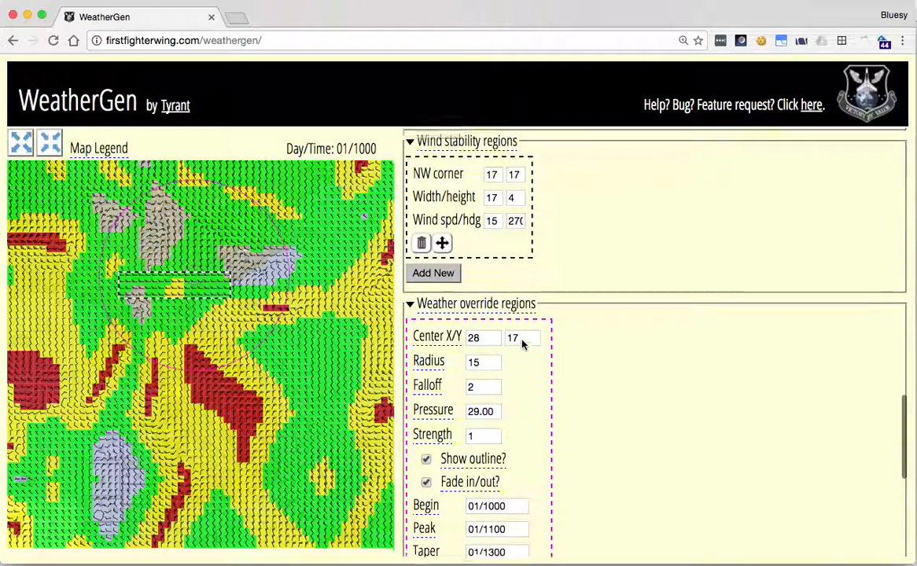
{"action": "scroll", "coordinate": [522, 344], "scroll_direction": "up", "scroll_amount": 10}
{"action": "scroll", "coordinate": [507, 356], "scroll_direction": "up", "scroll_amount": 15}
{"action": "scroll", "coordinate": [498, 340], "scroll_direction": "up", "scroll_amount": 1}
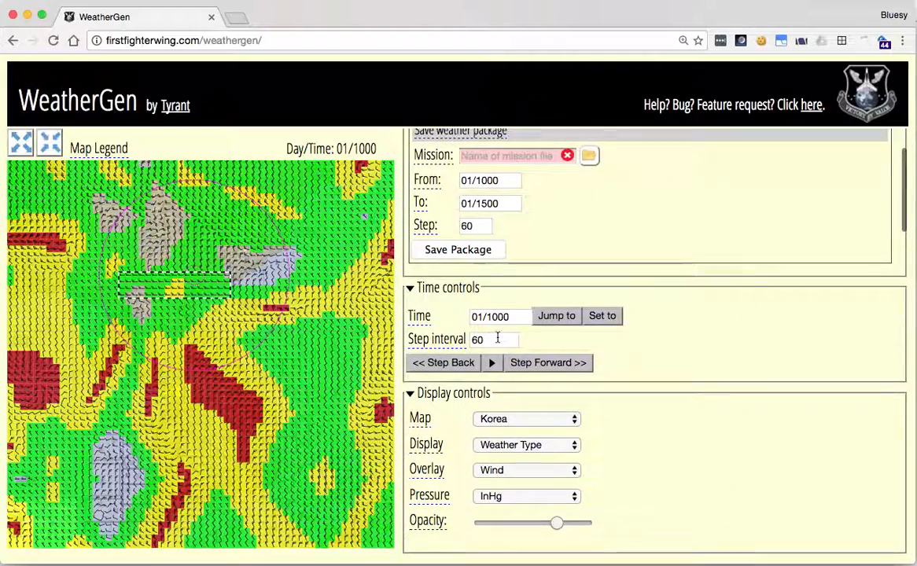
{"action": "left_click", "coordinate": [435, 362]}
{"action": "left_click", "coordinate": [434, 363]}
{"action": "left_click", "coordinate": [434, 363]}
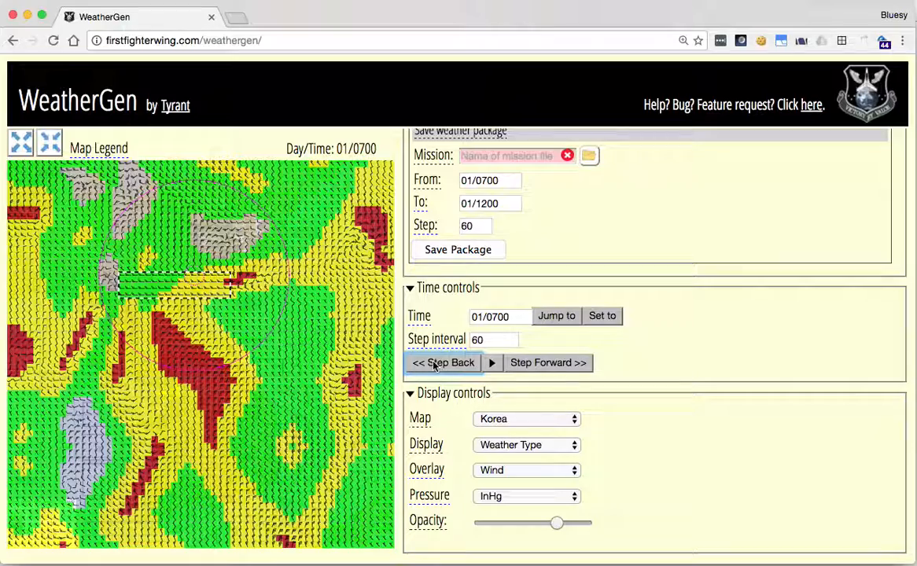
{"action": "left_click", "coordinate": [435, 362]}
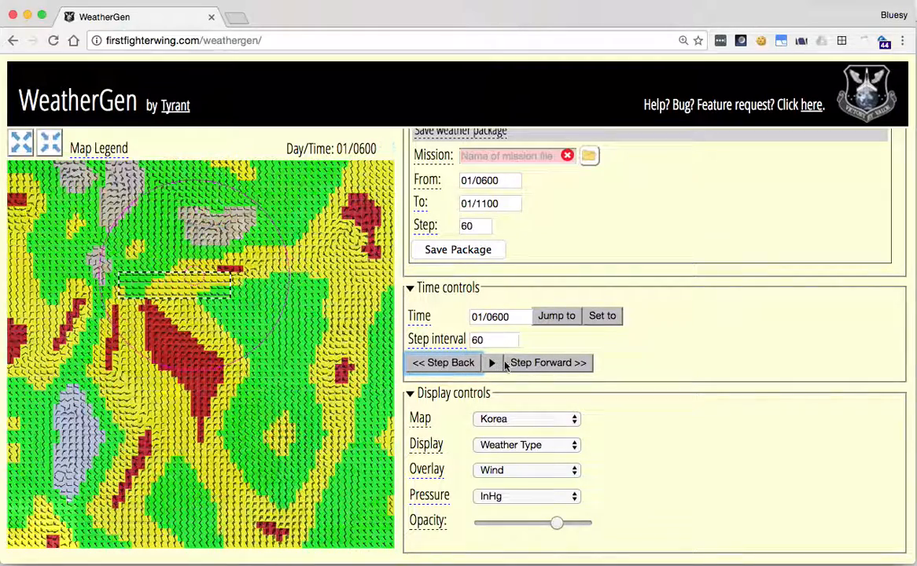
- Step the weather map forward in 60-minute intervals to 01/1000, the override region's begin time
{"action": "left_click", "coordinate": [535, 364]}
{"action": "left_click", "coordinate": [535, 364]}
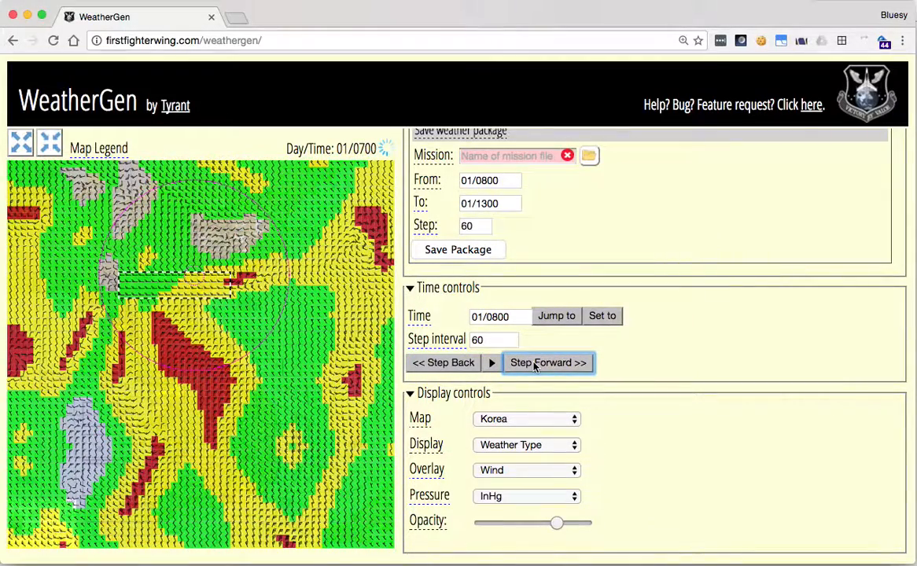
{"action": "left_click", "coordinate": [534, 364]}
{"action": "left_click", "coordinate": [535, 364]}
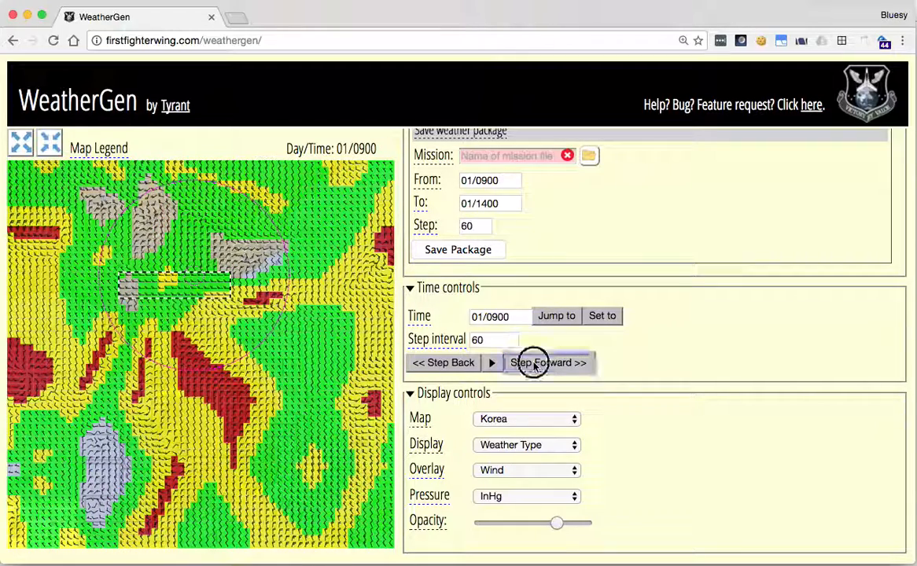
- Set the time step interval to 15 and step the weather map forward to 01/1100
{"action": "double_click", "coordinate": [499, 339]}
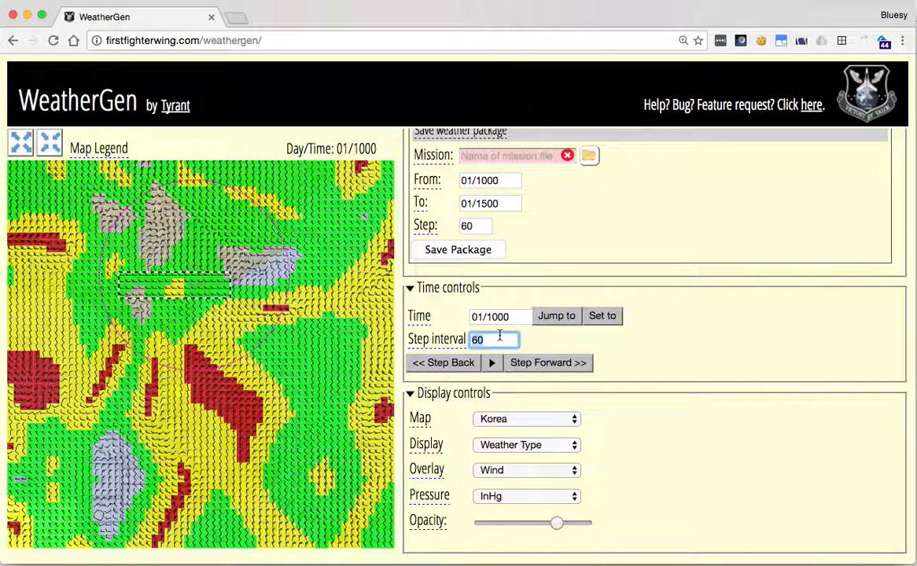
{"action": "type", "text": "15"}
{"action": "left_click", "coordinate": [569, 364]}
{"action": "left_click", "coordinate": [570, 363]}
{"action": "left_click", "coordinate": [569, 363]}
{"action": "left_click", "coordinate": [569, 363]}
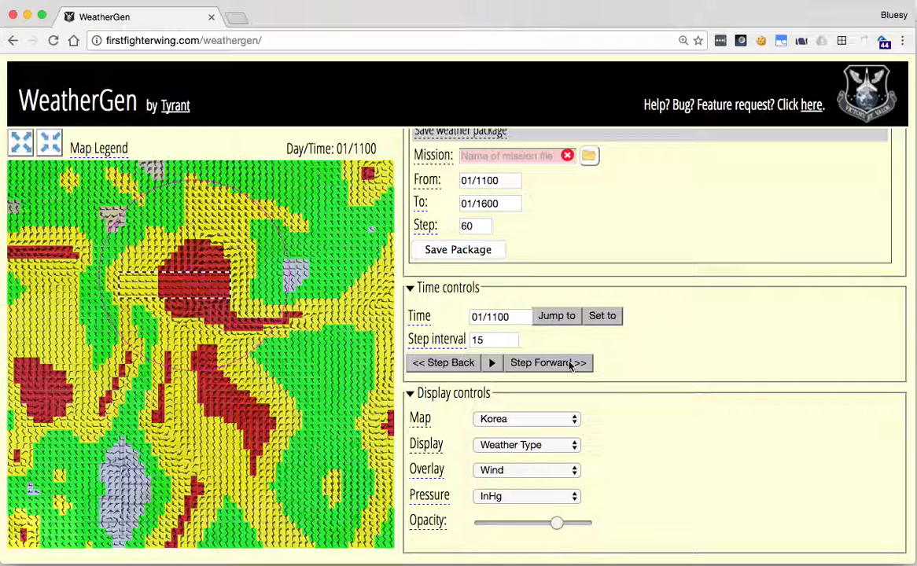
- Check the weather override region's fade-in and fade-out times against the current map time
{"action": "scroll", "coordinate": [617, 444], "scroll_direction": "down", "scroll_amount": 20}
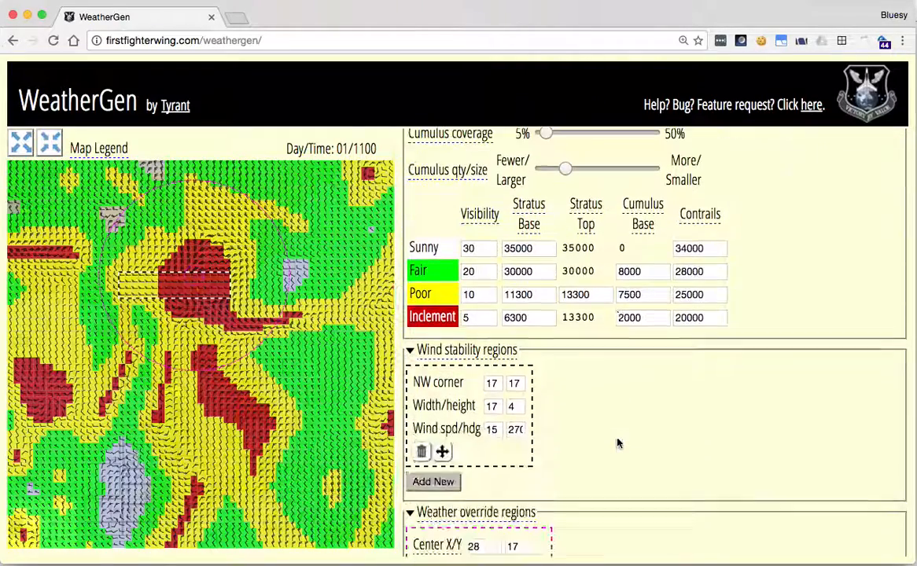
{"action": "scroll", "coordinate": [617, 441], "scroll_direction": "down", "scroll_amount": 5}
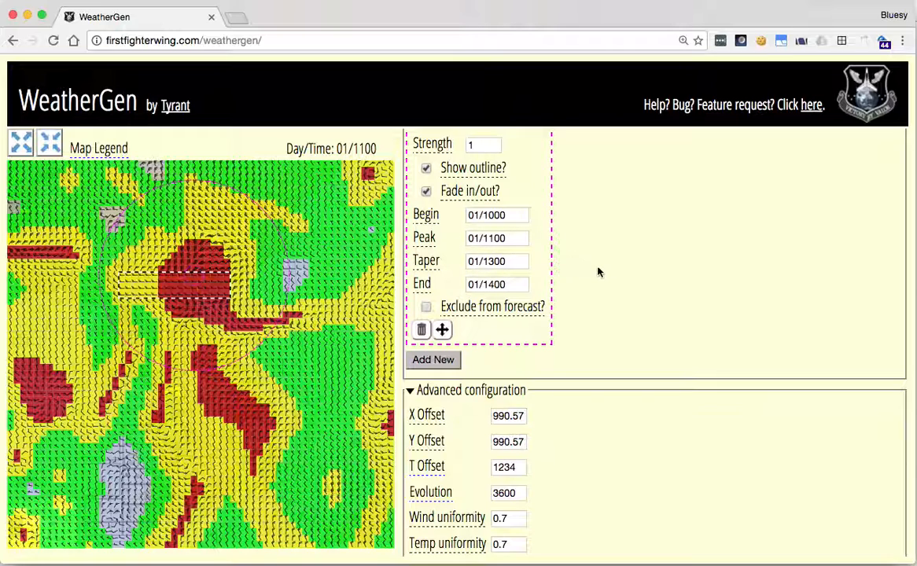
{"action": "scroll", "coordinate": [598, 272], "scroll_direction": "up", "scroll_amount": 2}
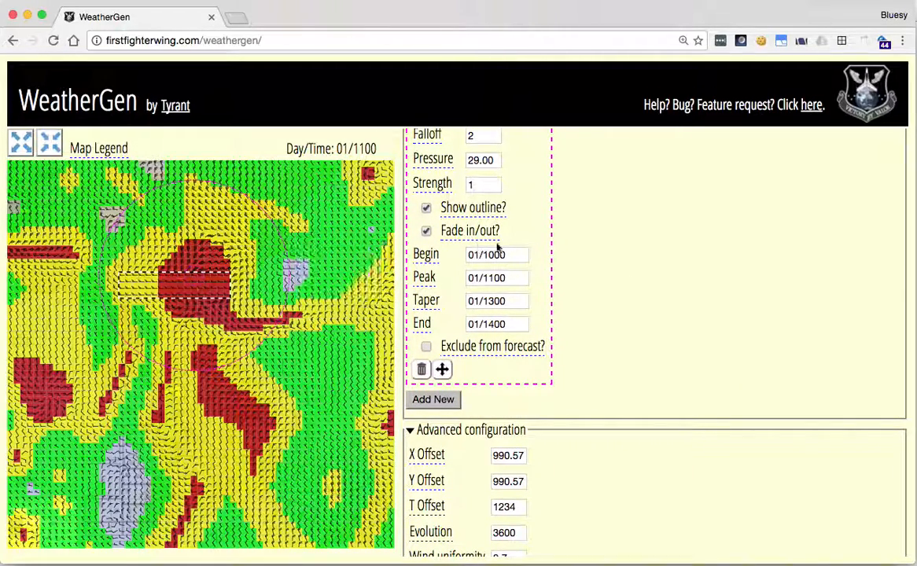
{"action": "scroll", "coordinate": [521, 235], "scroll_direction": "up", "scroll_amount": 1}
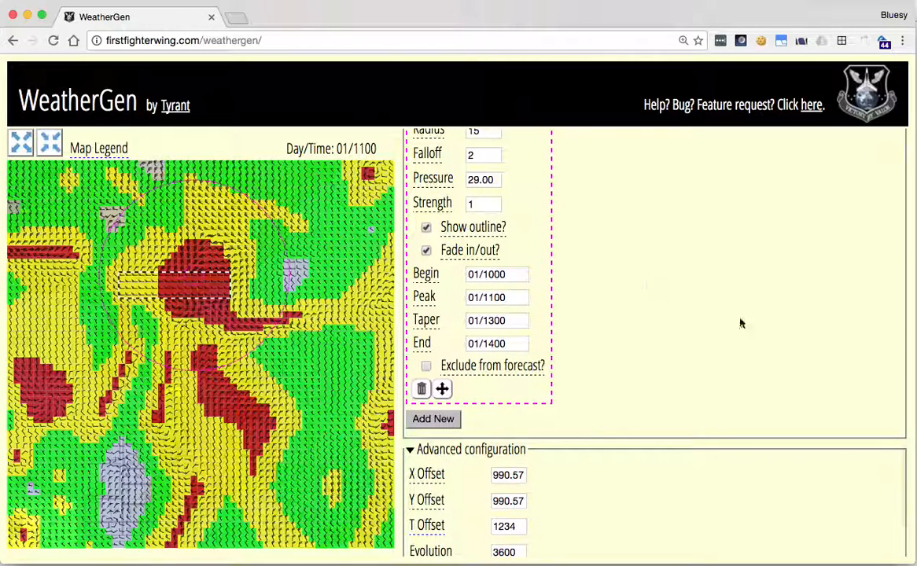
- Step the weather map forward in 15-minute intervals to 01/1400, the end of the override region's fade-out
{"action": "scroll", "coordinate": [753, 342], "scroll_direction": "up", "scroll_amount": 4}
{"action": "scroll", "coordinate": [754, 342], "scroll_direction": "up", "scroll_amount": 20}
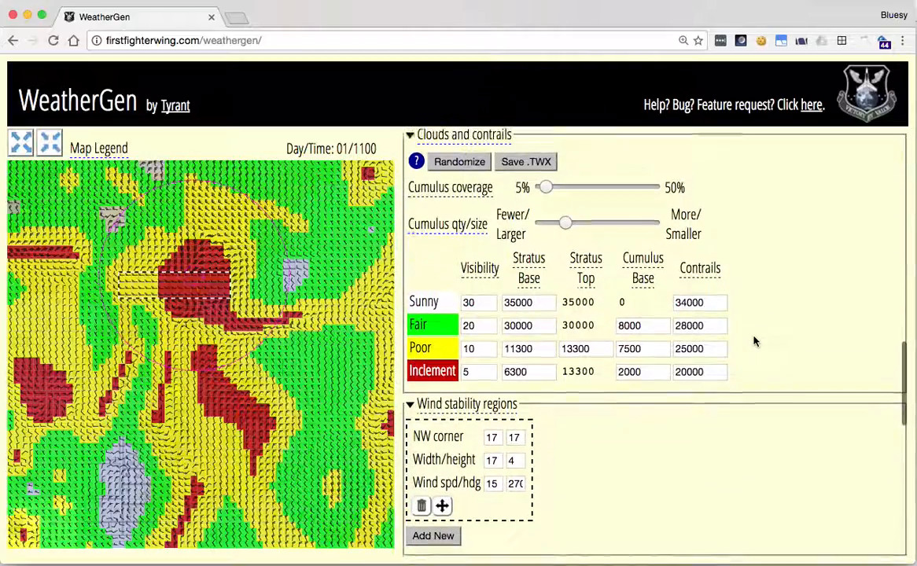
{"action": "scroll", "coordinate": [754, 342], "scroll_direction": "up", "scroll_amount": 20}
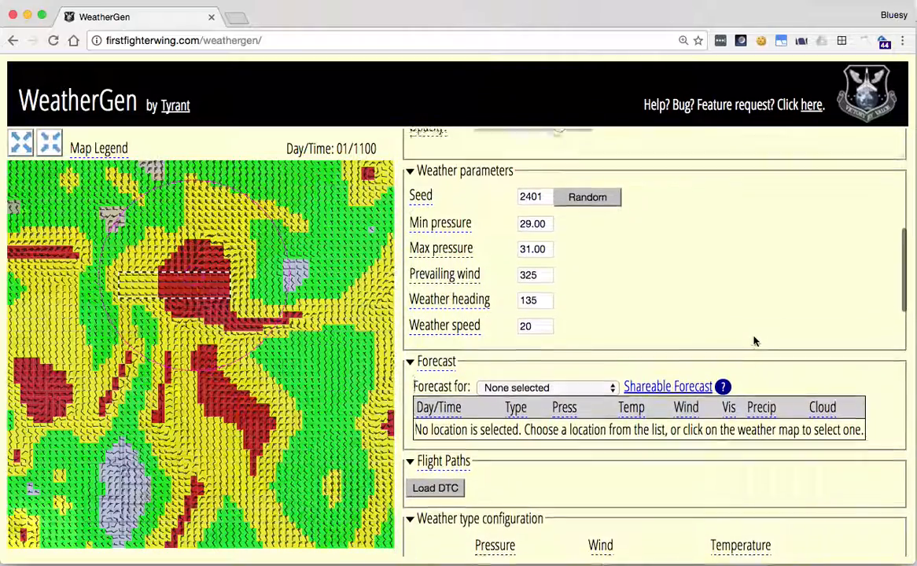
{"action": "scroll", "coordinate": [753, 341], "scroll_direction": "up", "scroll_amount": 2}
{"action": "left_click", "coordinate": [565, 308]}
{"action": "left_click", "coordinate": [565, 308]}
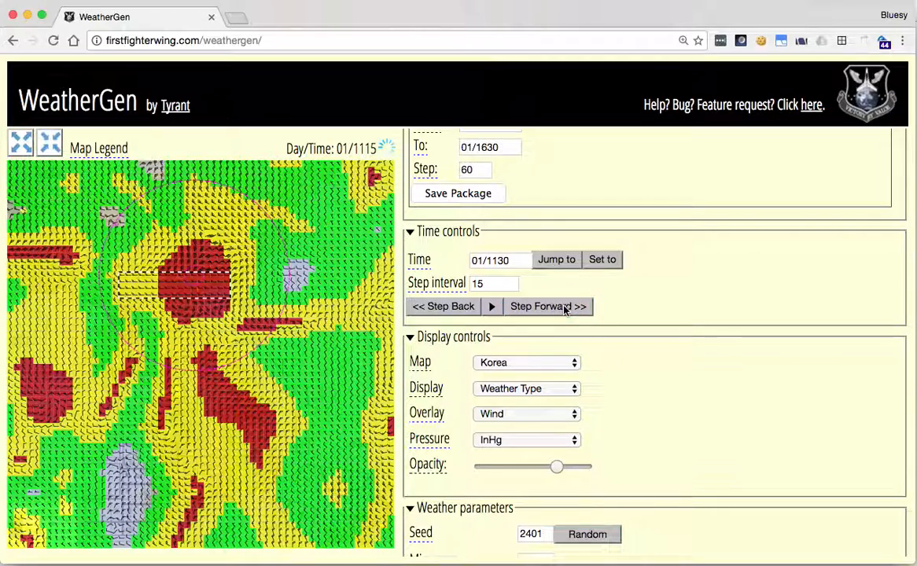
{"action": "left_click", "coordinate": [564, 308]}
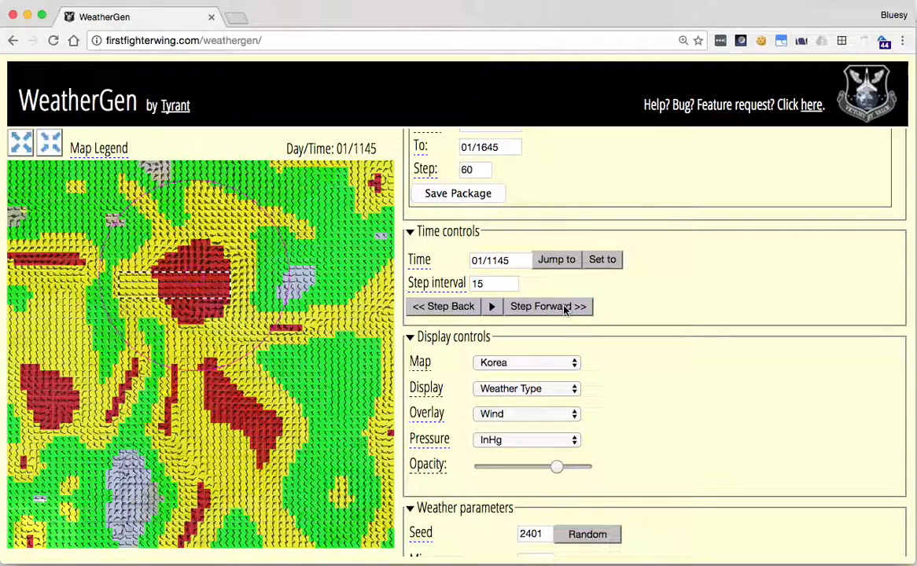
{"action": "left_click", "coordinate": [564, 308]}
{"action": "left_click", "coordinate": [564, 308]}
{"action": "left_click", "coordinate": [565, 308]}
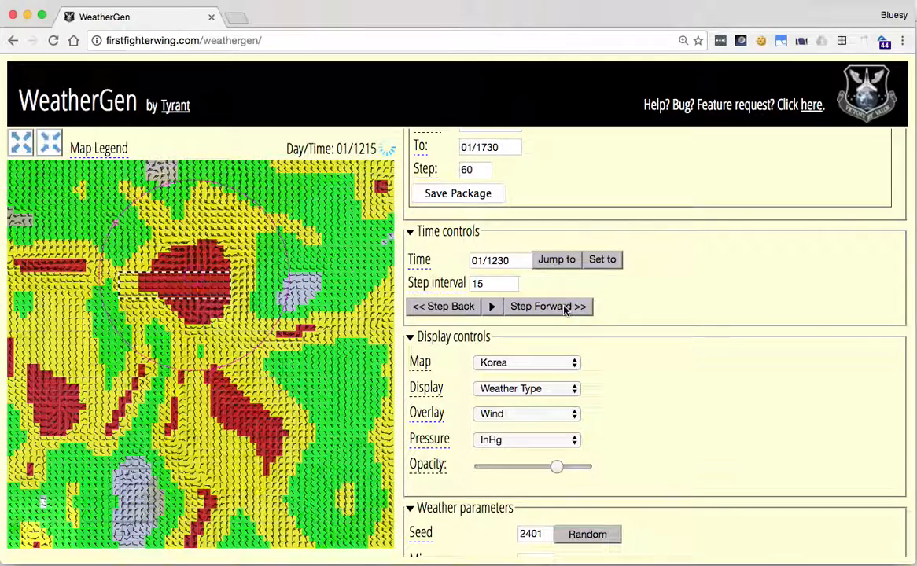
{"action": "left_click", "coordinate": [565, 308]}
{"action": "left_click", "coordinate": [564, 308]}
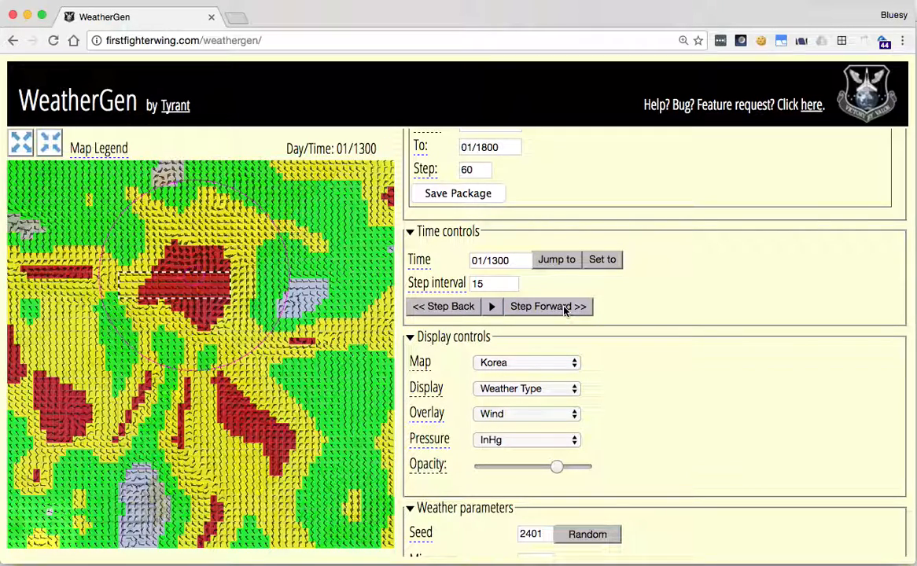
{"action": "left_click", "coordinate": [564, 308]}
{"action": "left_click", "coordinate": [565, 309]}
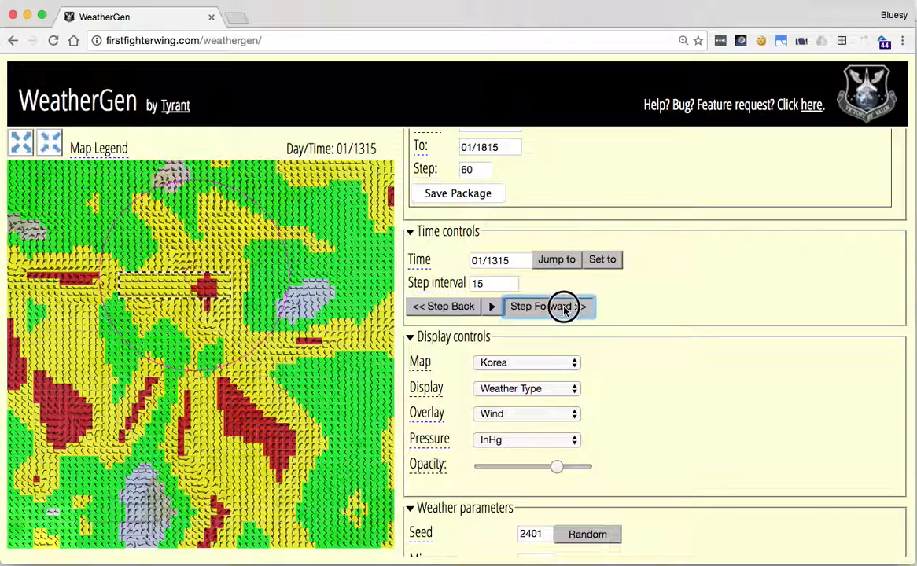
{"action": "left_click", "coordinate": [564, 309]}
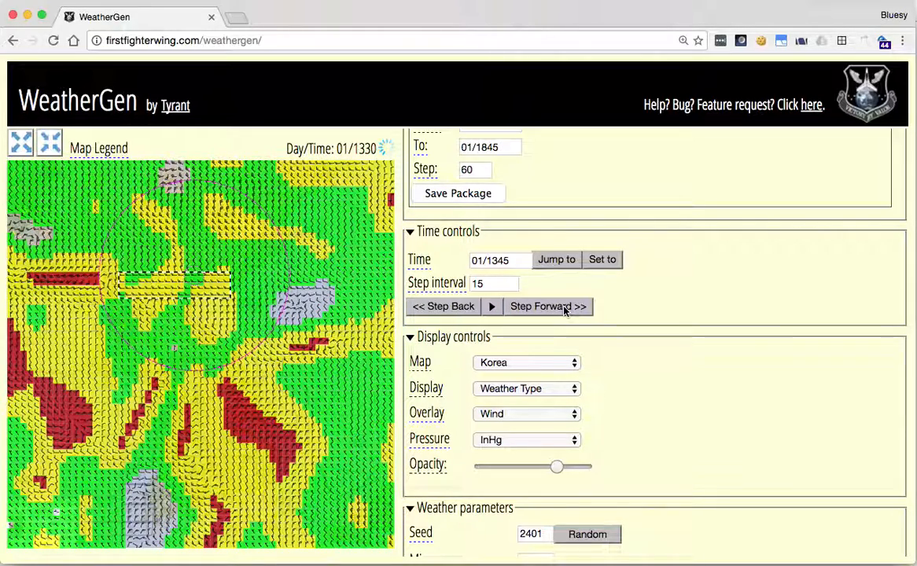
{"action": "left_click", "coordinate": [564, 309]}
{"action": "left_click", "coordinate": [564, 308]}
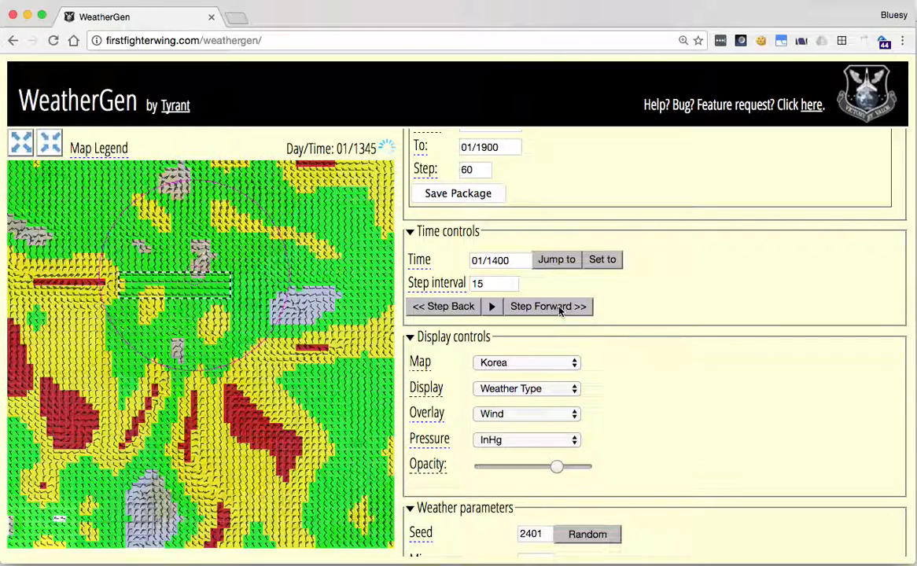
- Review the weather override region's settings, including its begin, peak, taper and end times and the forecast exclusion option
{"action": "scroll", "coordinate": [632, 417], "scroll_direction": "down", "scroll_amount": 7}
{"action": "scroll", "coordinate": [635, 415], "scroll_direction": "down", "scroll_amount": 6}
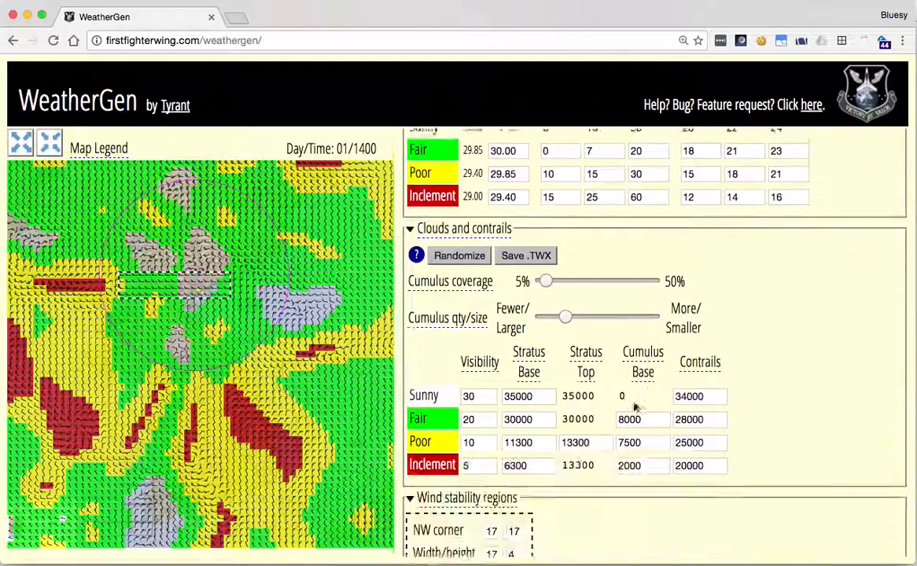
{"action": "scroll", "coordinate": [623, 362], "scroll_direction": "down", "scroll_amount": 3}
{"action": "scroll", "coordinate": [622, 362], "scroll_direction": "down", "scroll_amount": 4}
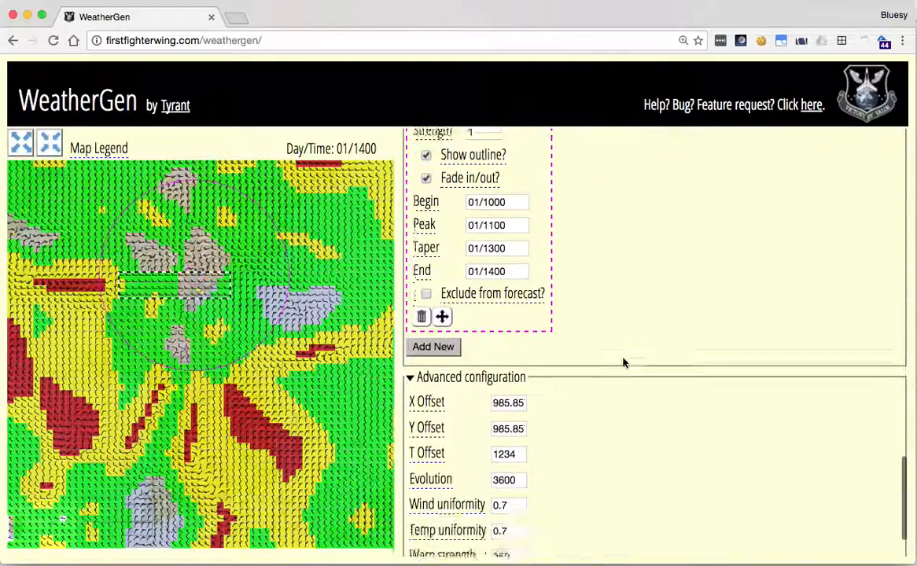
{"action": "scroll", "coordinate": [606, 227], "scroll_direction": "up", "scroll_amount": 1}
{"action": "scroll", "coordinate": [606, 227], "scroll_direction": "up", "scroll_amount": 1}
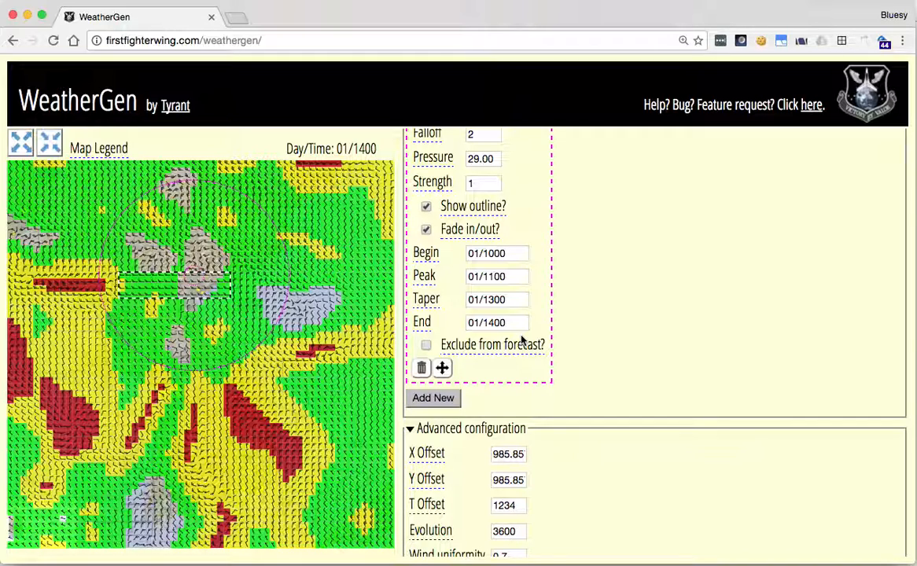
{"action": "scroll", "coordinate": [586, 311], "scroll_direction": "up", "scroll_amount": 1}
{"action": "scroll", "coordinate": [586, 311], "scroll_direction": "up", "scroll_amount": 1}
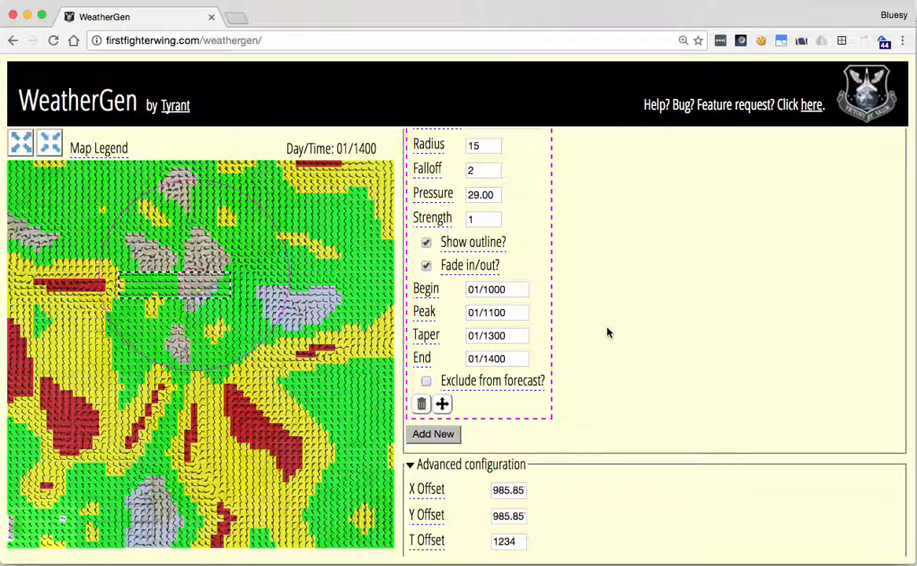
- Exclude the weather override region from the forecast
{"action": "scroll", "coordinate": [607, 332], "scroll_direction": "up", "scroll_amount": 2}
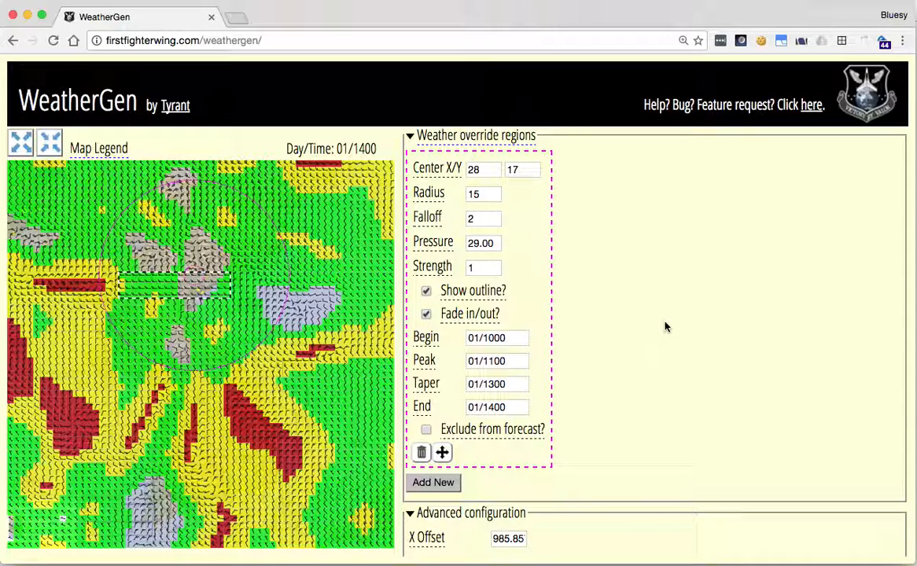
{"action": "mouse_move", "coordinate": [223, 259]}
{"action": "left_click", "coordinate": [426, 430]}
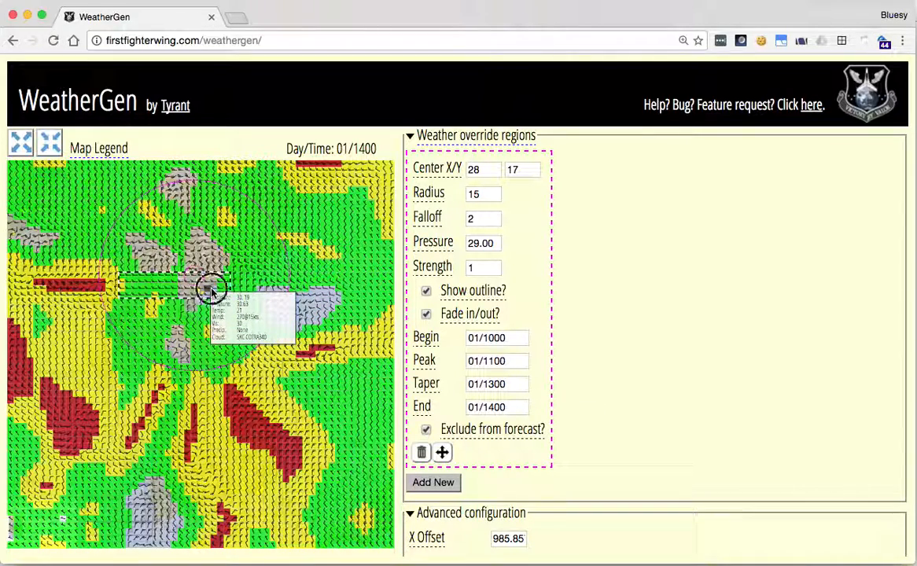
- Jump the weather map to 01/1000, the begin time of the override region
{"action": "scroll", "coordinate": [211, 286], "scroll_direction": "up", "scroll_amount": 3}
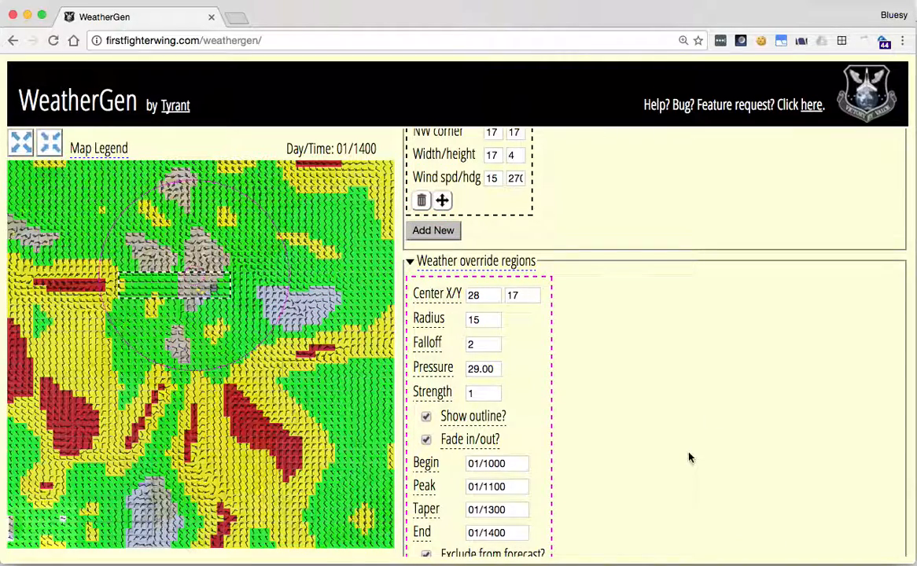
{"action": "scroll", "coordinate": [690, 458], "scroll_direction": "down", "scroll_amount": 2}
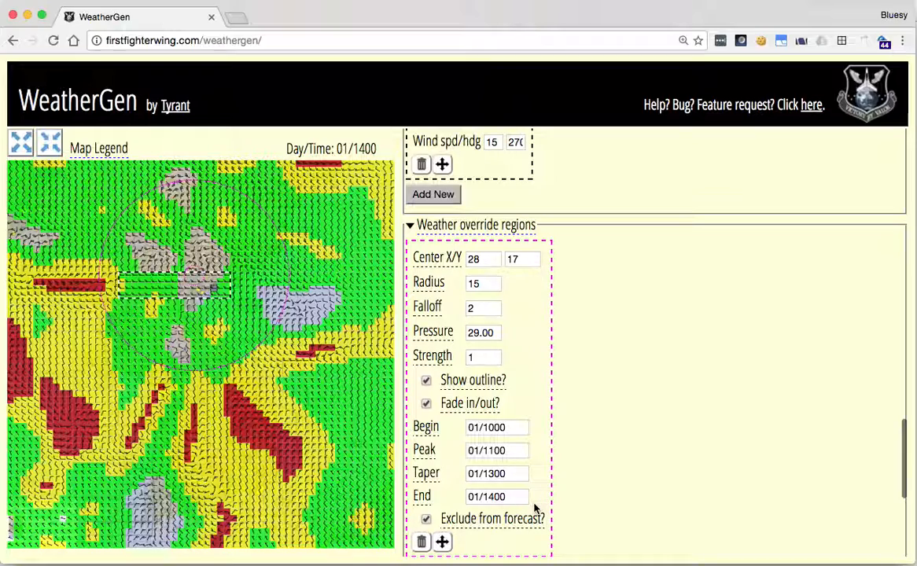
{"action": "scroll", "coordinate": [708, 449], "scroll_direction": "up", "scroll_amount": 9}
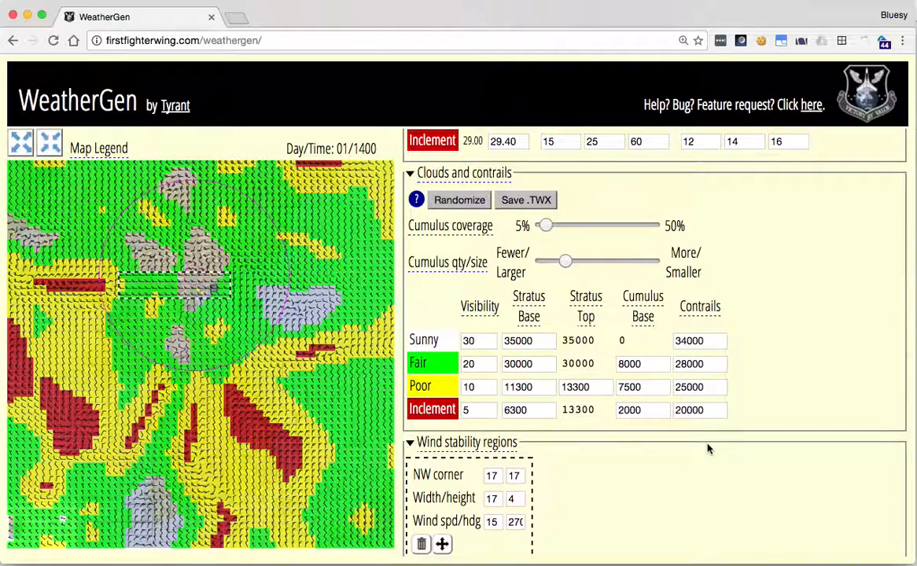
{"action": "scroll", "coordinate": [708, 449], "scroll_direction": "up", "scroll_amount": 10}
{"action": "scroll", "coordinate": [708, 449], "scroll_direction": "up", "scroll_amount": 3}
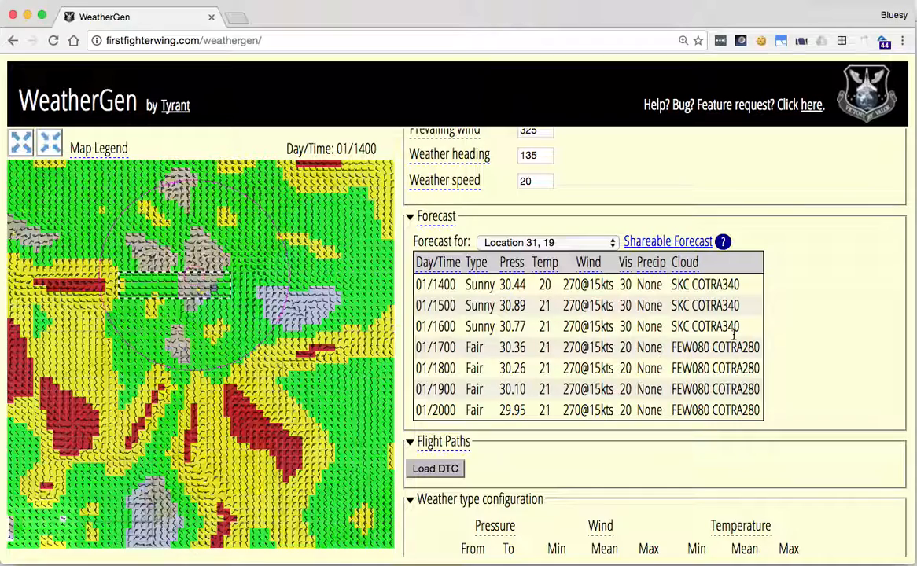
{"action": "scroll", "coordinate": [733, 337], "scroll_direction": "up", "scroll_amount": 10}
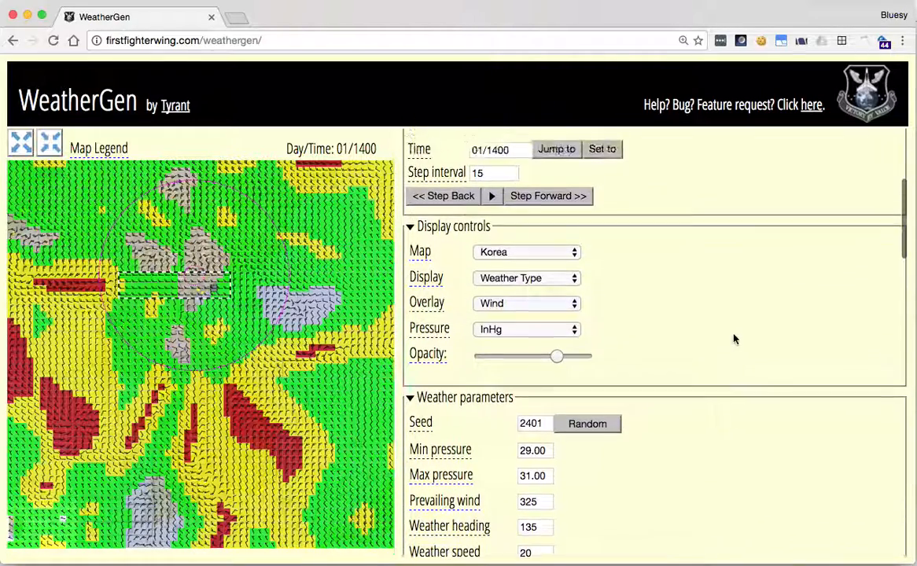
{"action": "scroll", "coordinate": [735, 339], "scroll_direction": "up", "scroll_amount": 1}
{"action": "left_click", "coordinate": [526, 242]}
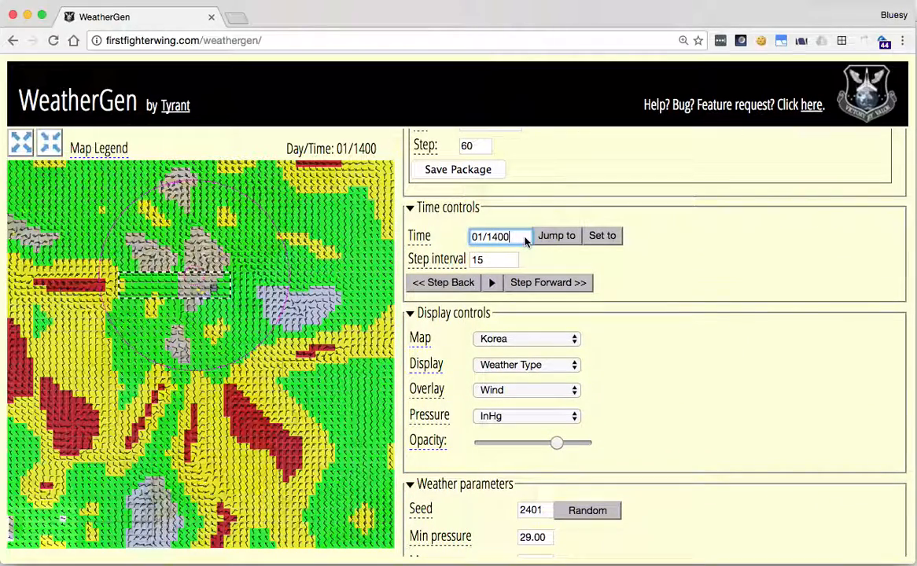
{"action": "key", "text": "BackSpace"}
{"action": "key", "text": "BackSpace"}
{"action": "key", "text": "BackSpace"}
{"action": "type", "text": "000"}
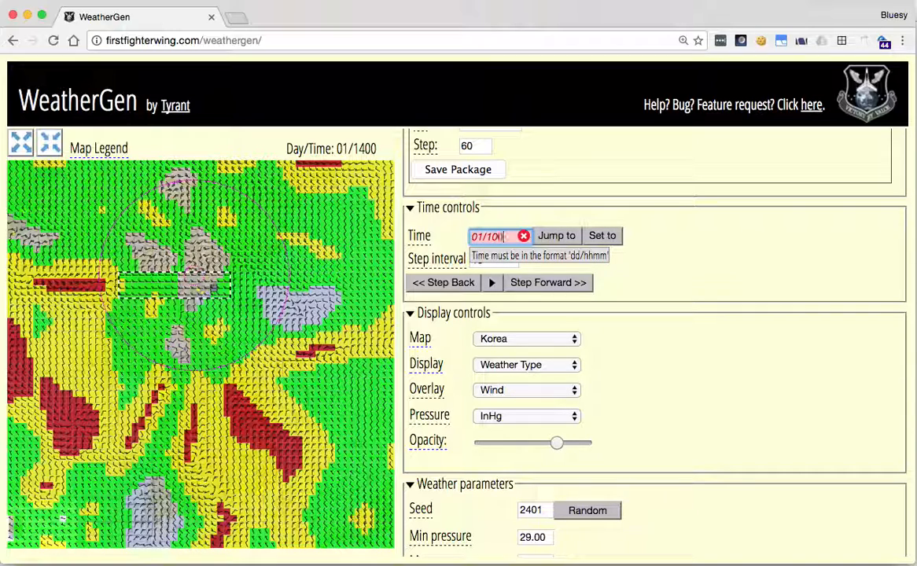
{"action": "left_click", "coordinate": [551, 236]}
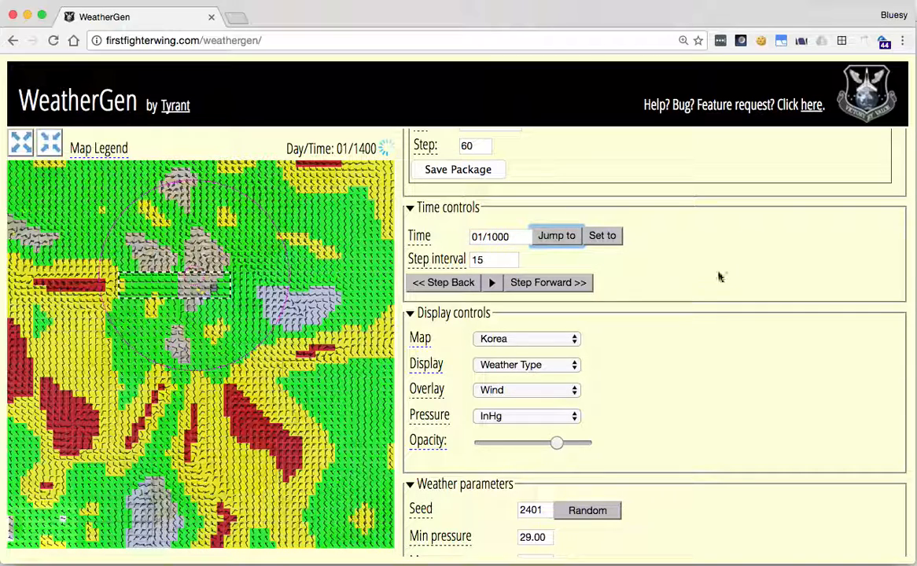
- Check the forecast for Location 31, 19 and turn off the weather override region's forecast exclusion
{"action": "scroll", "coordinate": [727, 430], "scroll_direction": "down", "scroll_amount": 5}
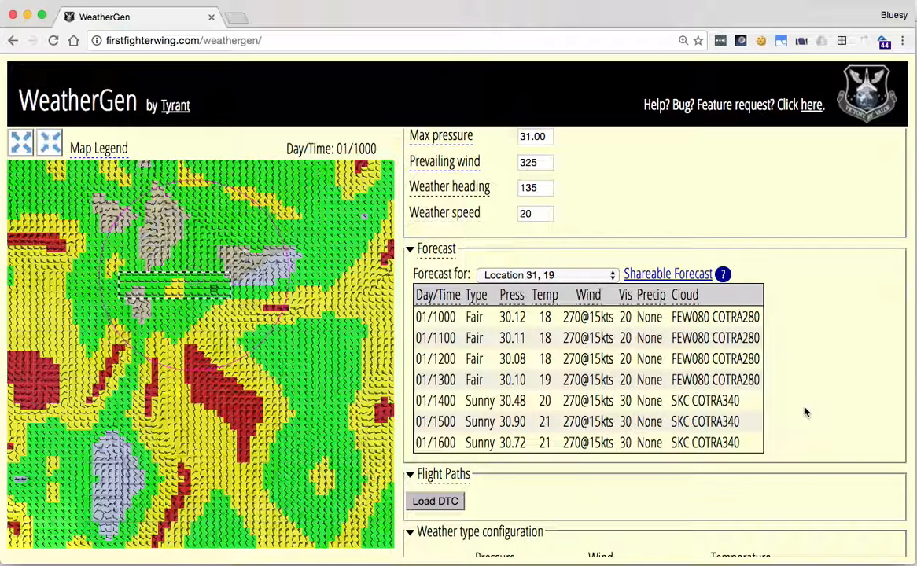
{"action": "scroll", "coordinate": [805, 412], "scroll_direction": "down", "scroll_amount": 12}
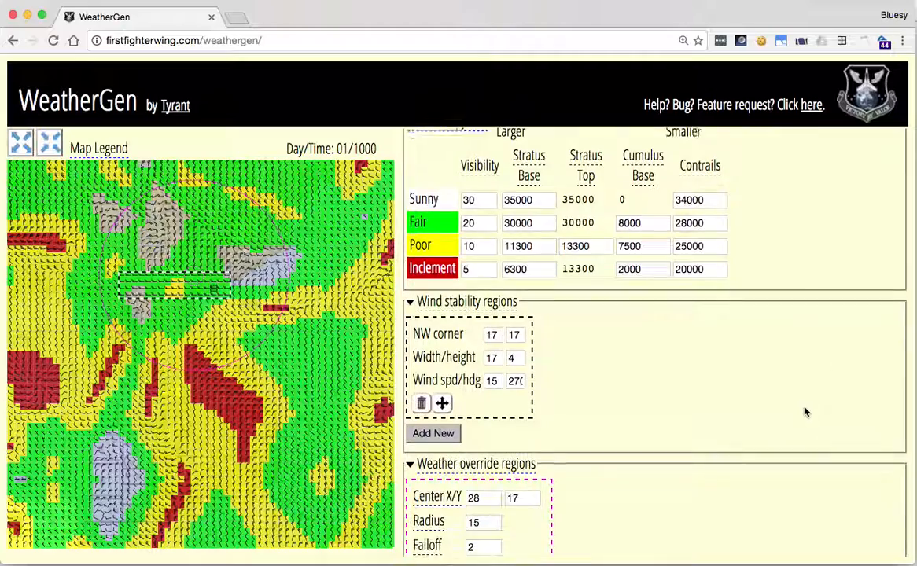
{"action": "scroll", "coordinate": [804, 412], "scroll_direction": "down", "scroll_amount": 3}
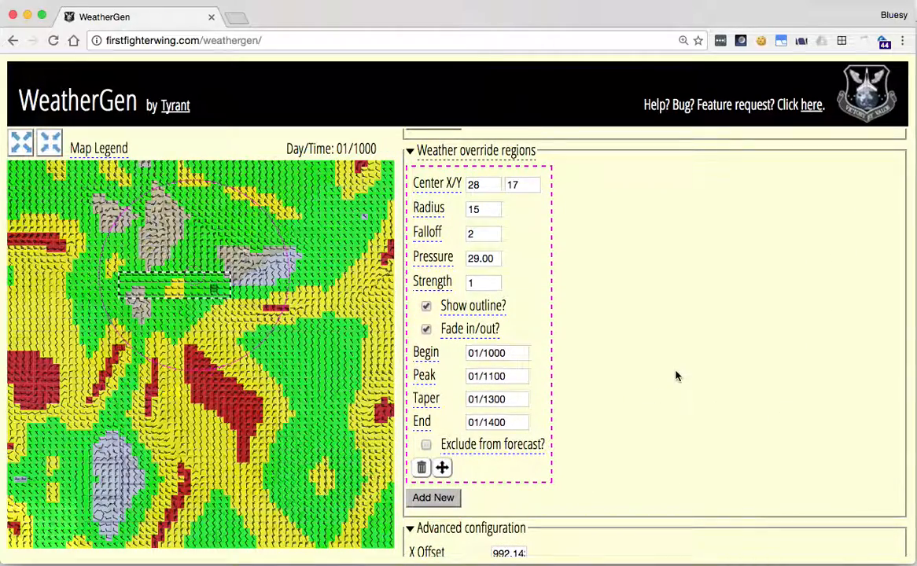
- Examine the forecast for Location 31, 19 with the weather override region included
{"action": "scroll", "coordinate": [675, 374], "scroll_direction": "up", "scroll_amount": 5}
{"action": "scroll", "coordinate": [676, 374], "scroll_direction": "up", "scroll_amount": 6}
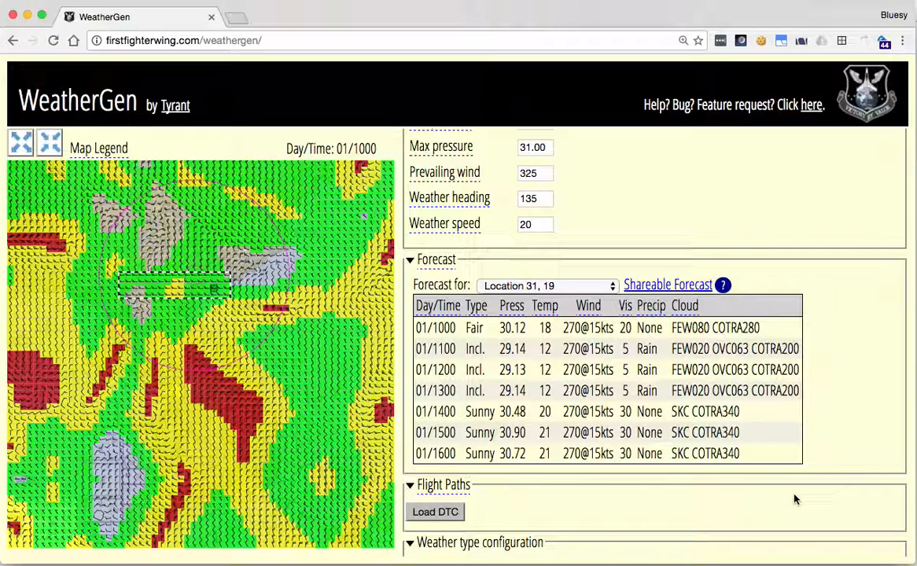
{"action": "scroll", "coordinate": [794, 499], "scroll_direction": "down", "scroll_amount": 2}
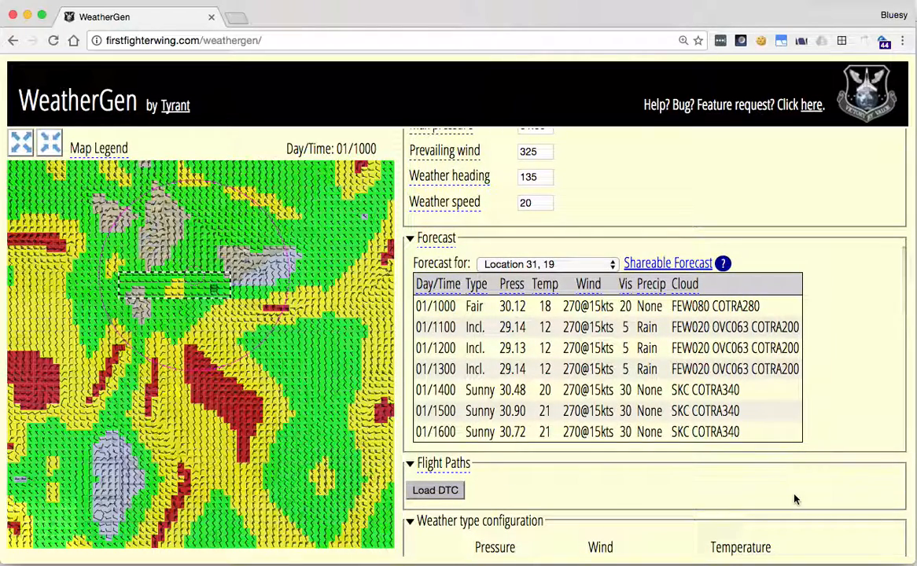
{"action": "scroll", "coordinate": [794, 499], "scroll_direction": "down", "scroll_amount": 5}
{"action": "scroll", "coordinate": [794, 500], "scroll_direction": "down", "scroll_amount": 3}
{"action": "scroll", "coordinate": [794, 499], "scroll_direction": "down", "scroll_amount": 5}
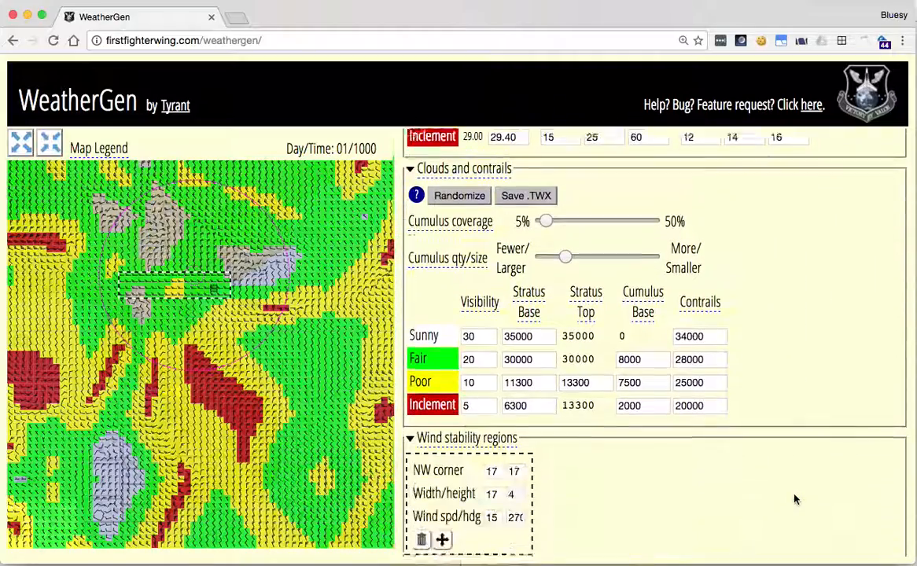